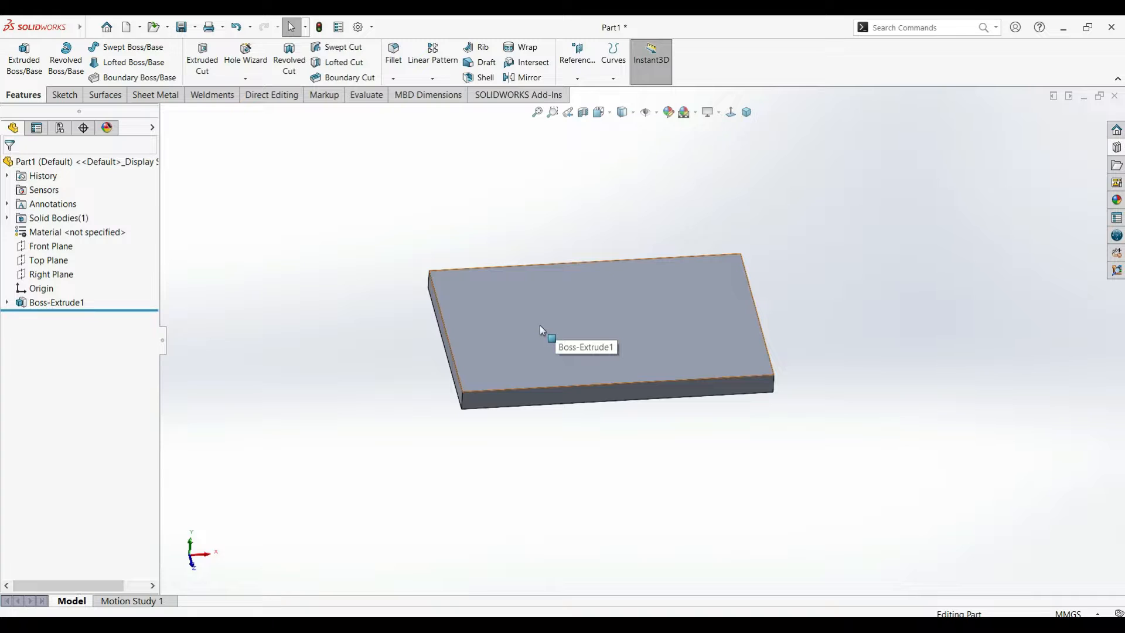
click(540, 325)
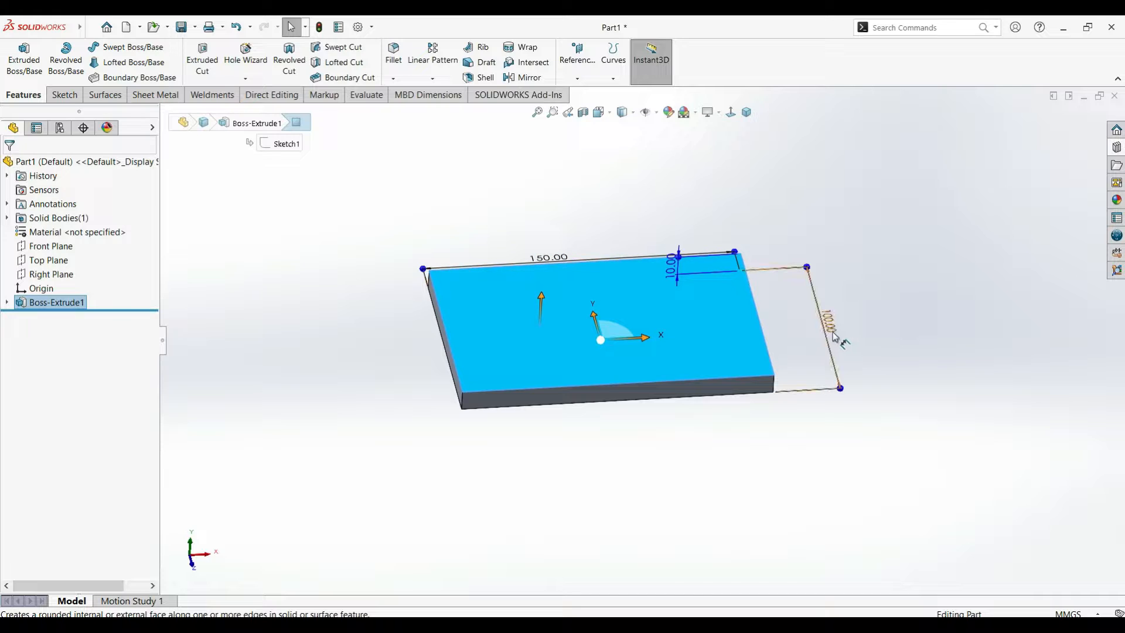
click(412, 207)
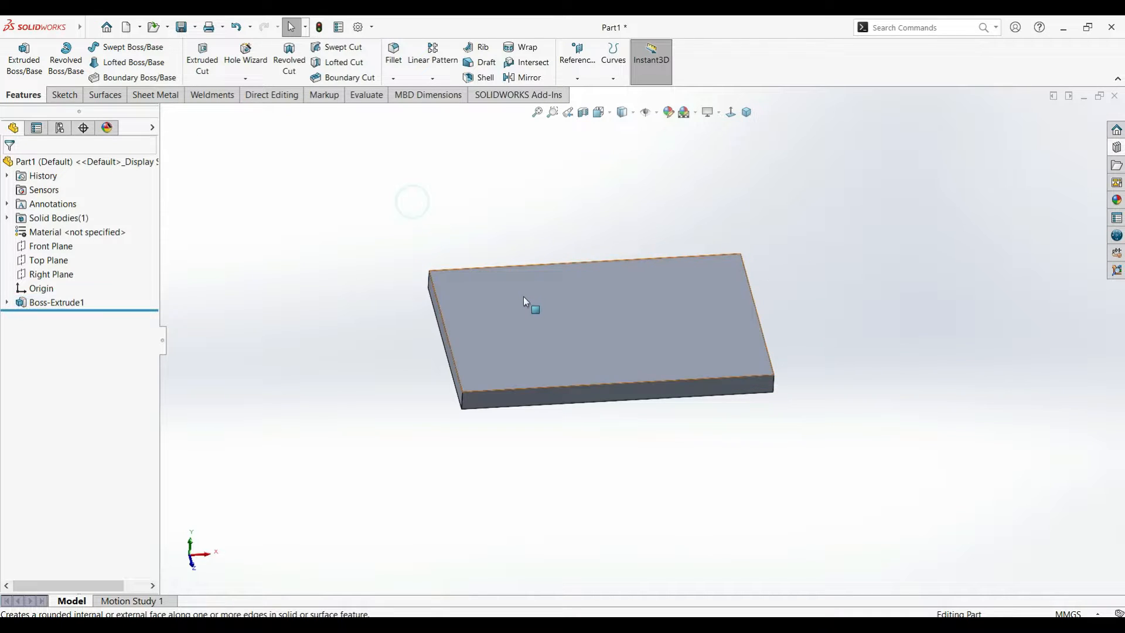
click(196, 28)
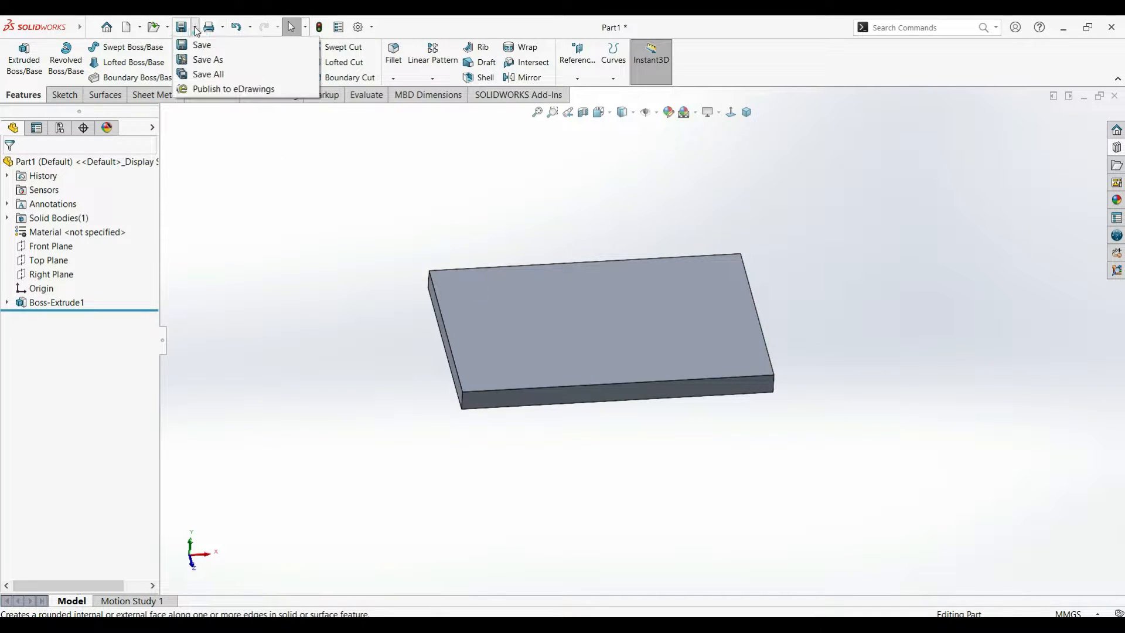
click(200, 60)
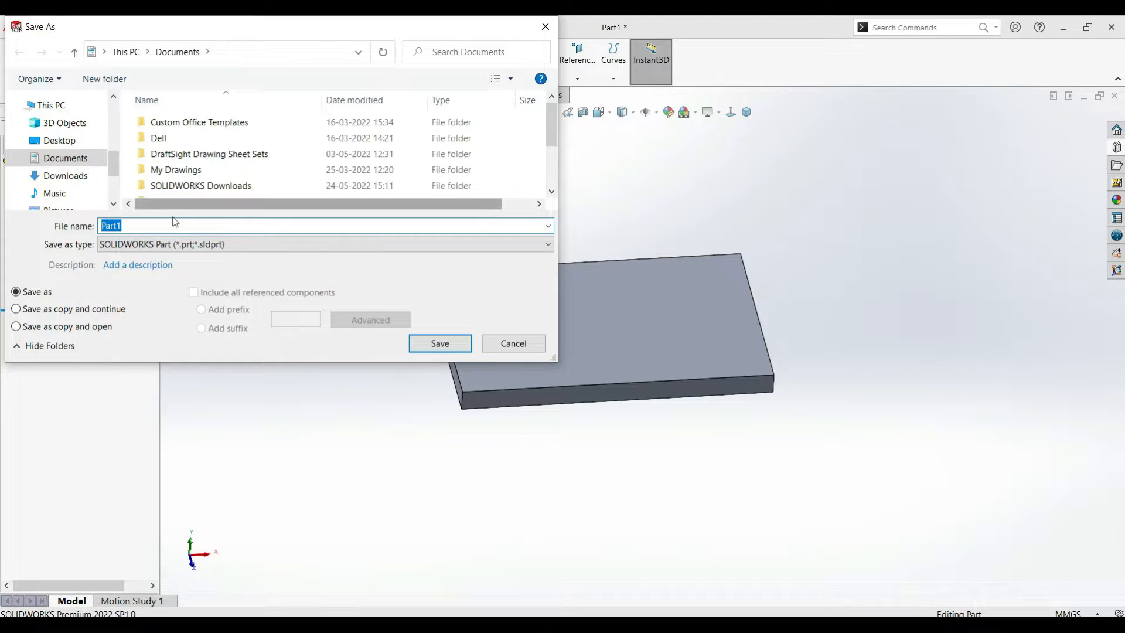
scroll(172, 175, down, 2)
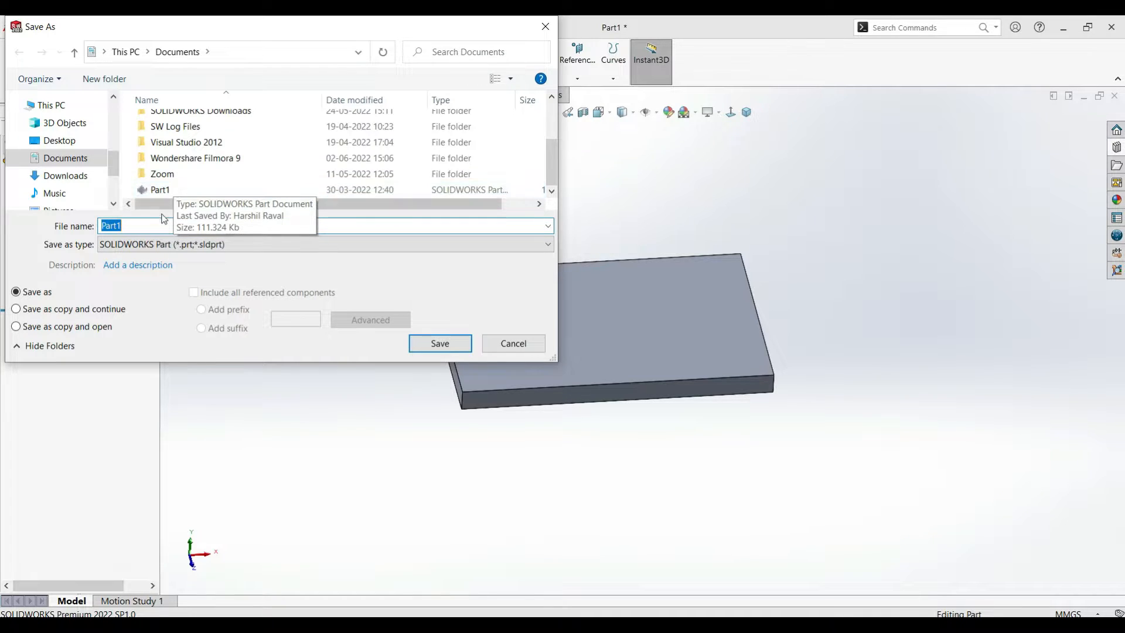
click(135, 223)
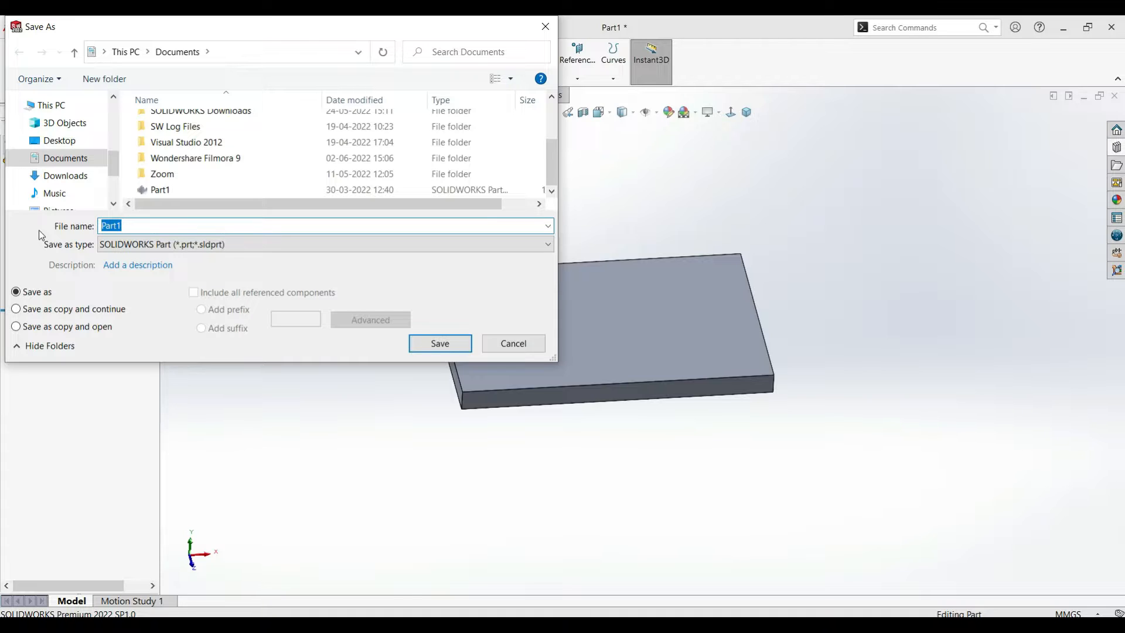
key(Escape)
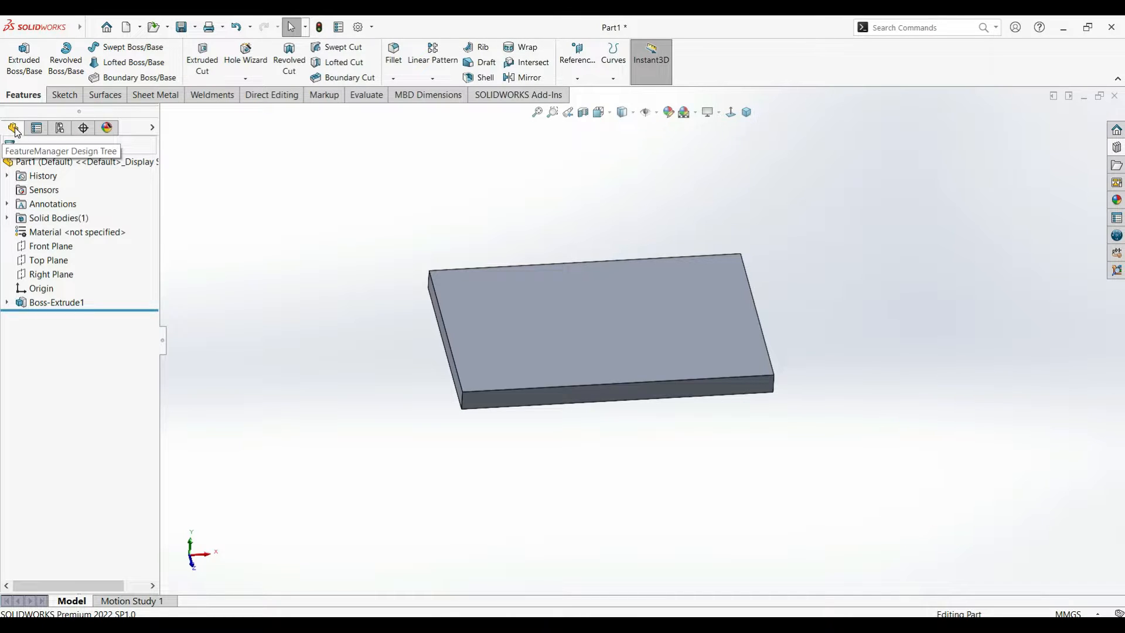
Step: Add a configuration named 150x200 to the part
click(59, 134)
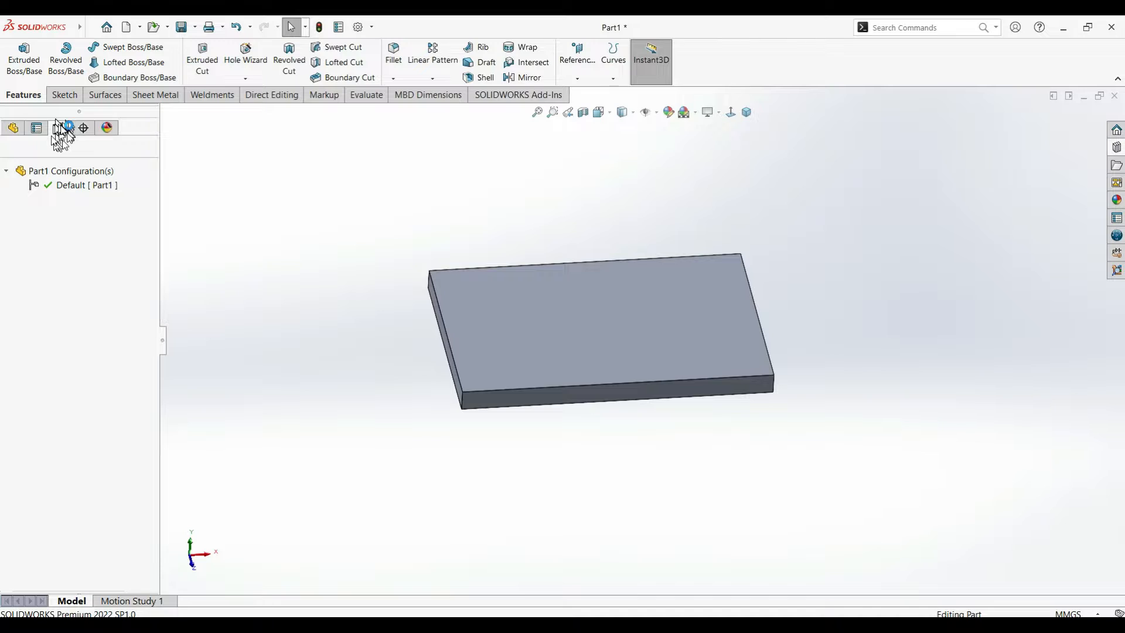
right_click(40, 176)
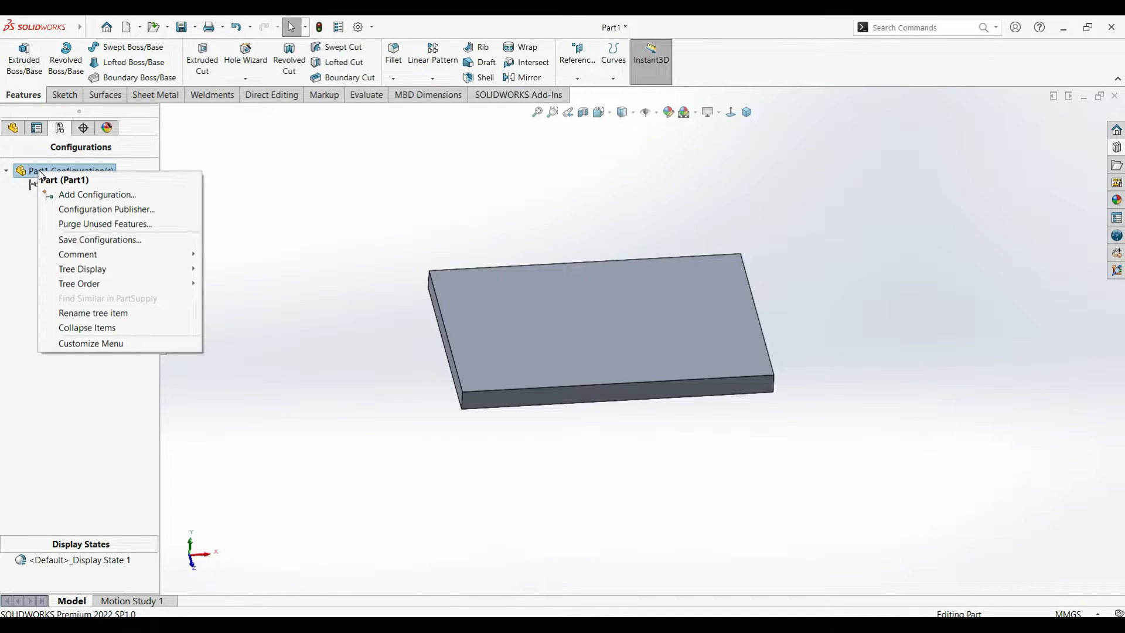
click(92, 199)
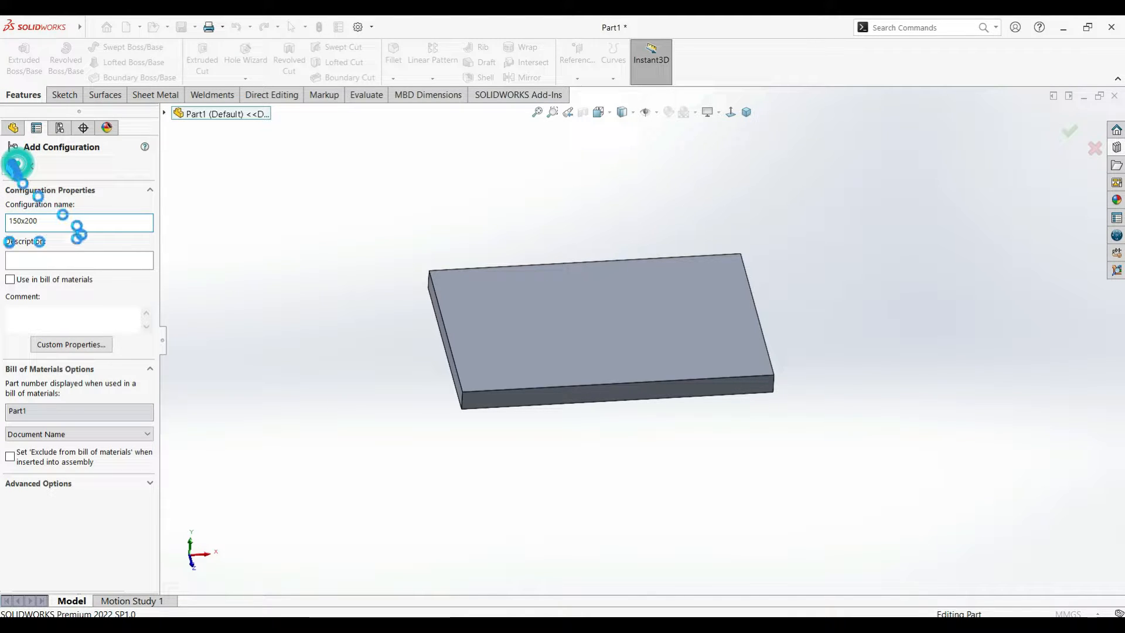
key(Return)
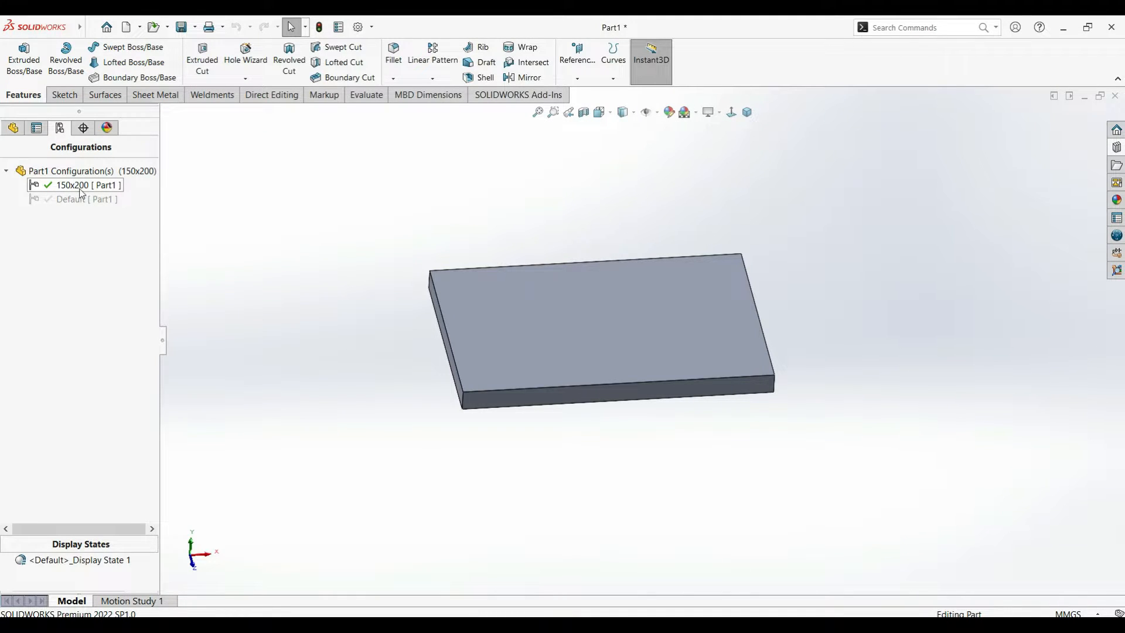
Step: Add another part configuration with the name 200x250
right_click(47, 173)
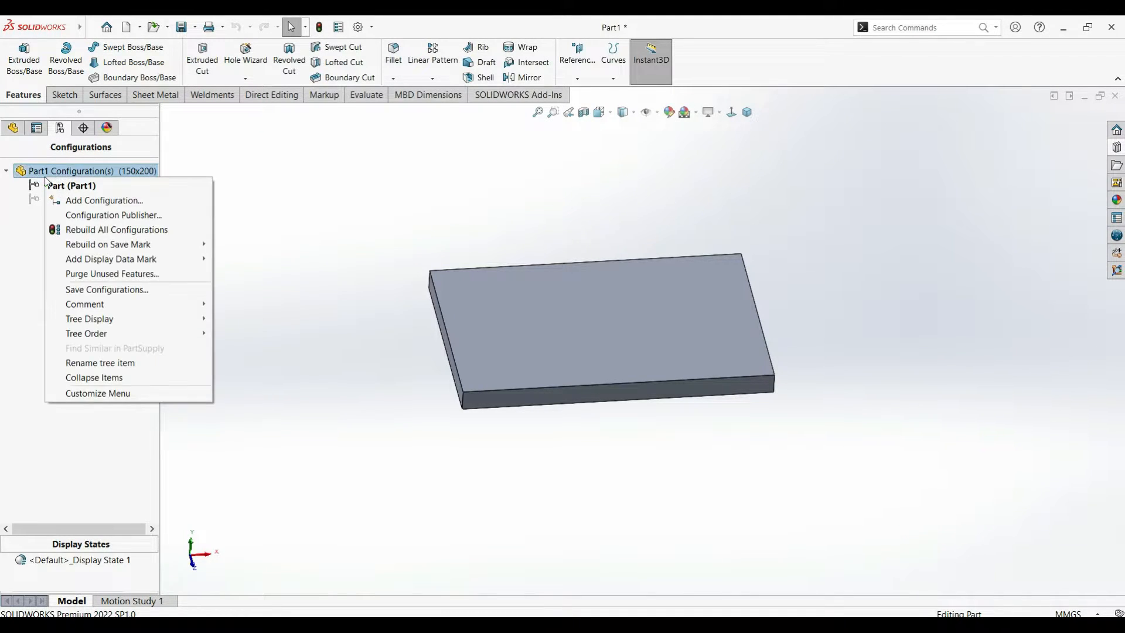
click(87, 202)
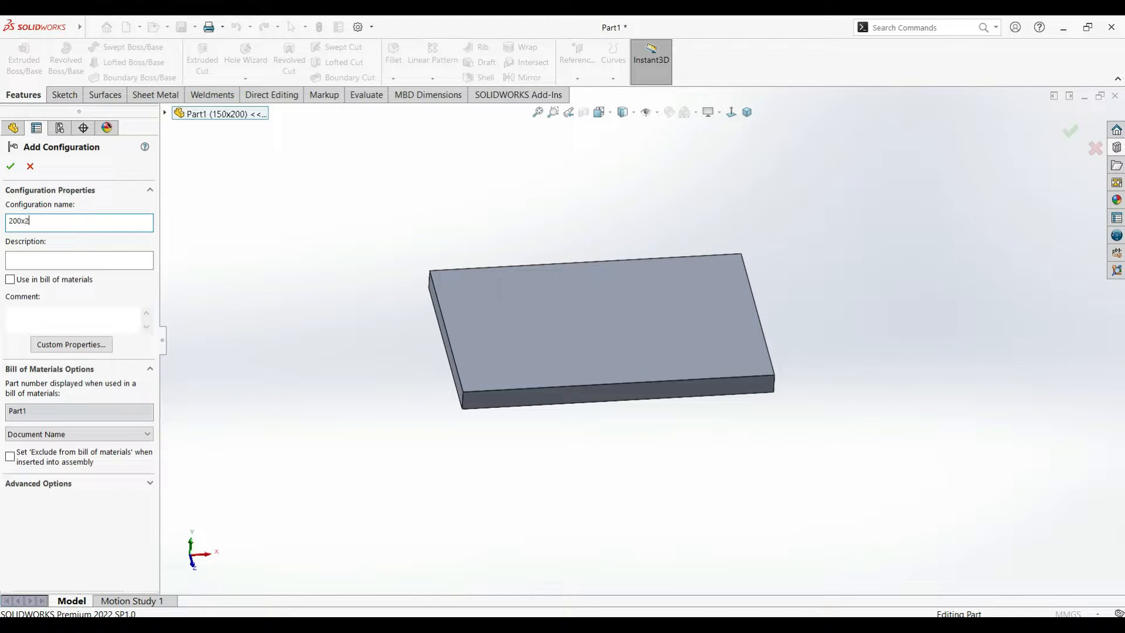
text(200x250)
key(Return)
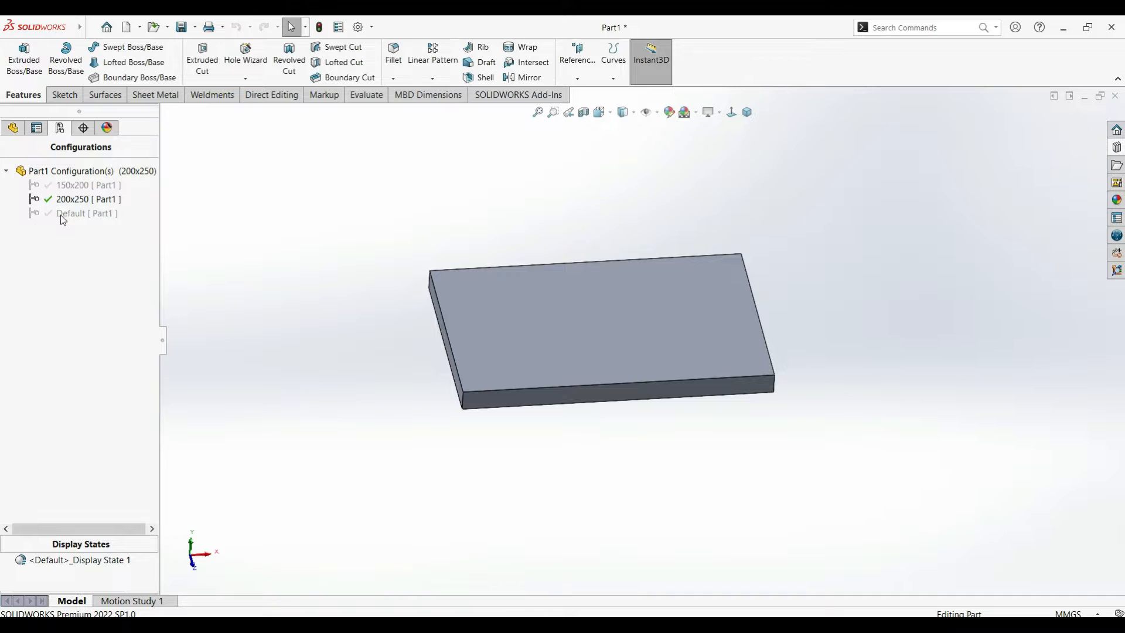
Step: Add a third new configuration named 300x500 to the part
right_click(57, 176)
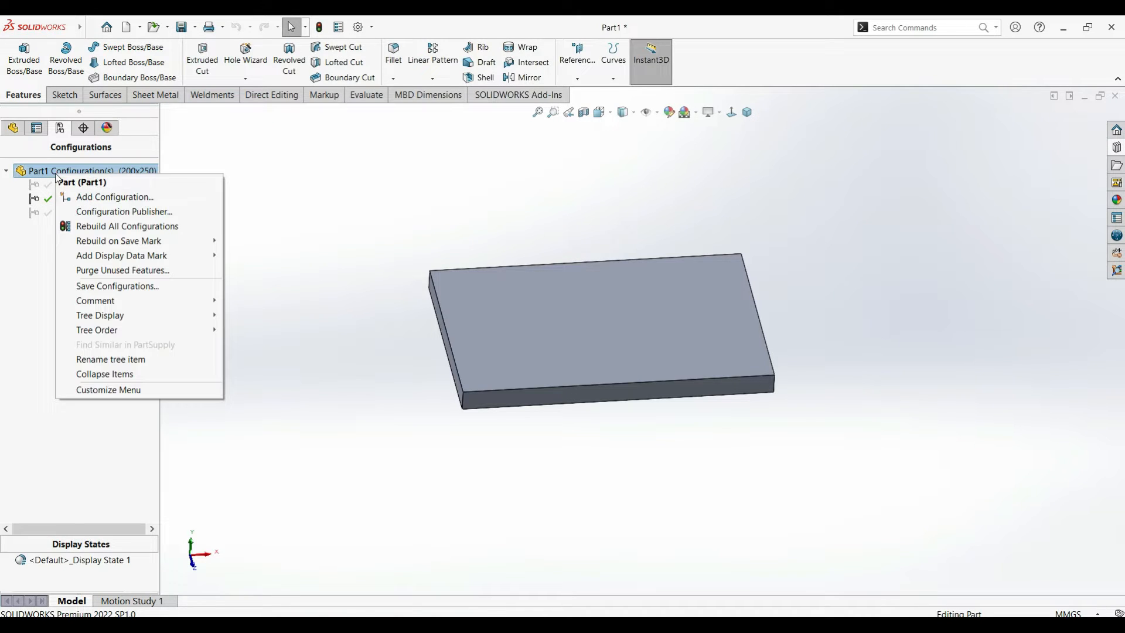
click(75, 197)
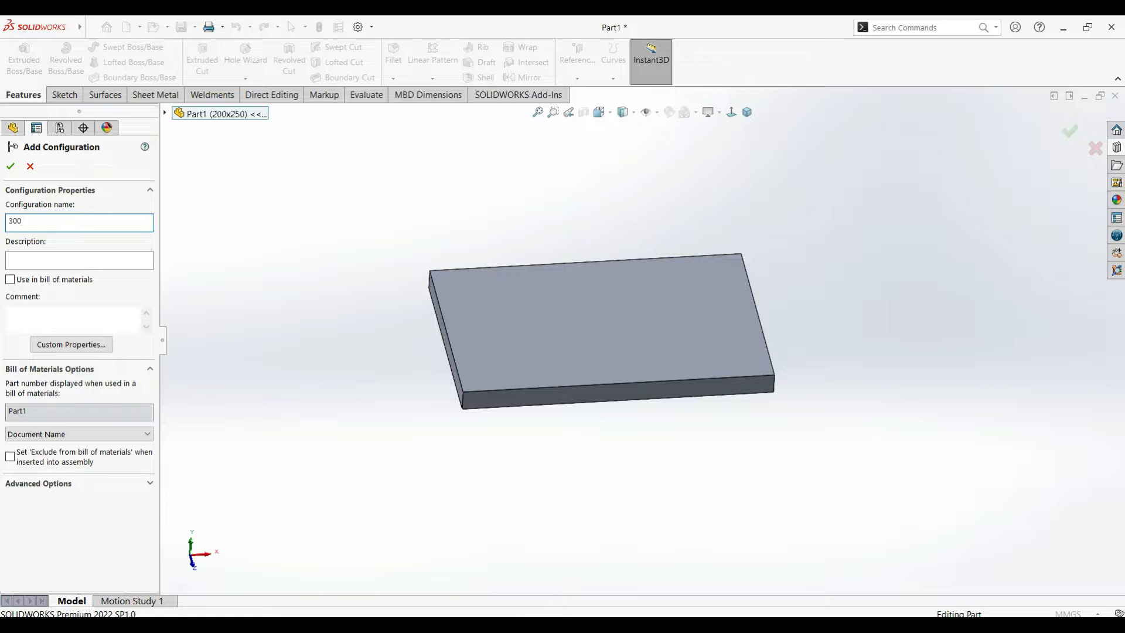
text(300x500)
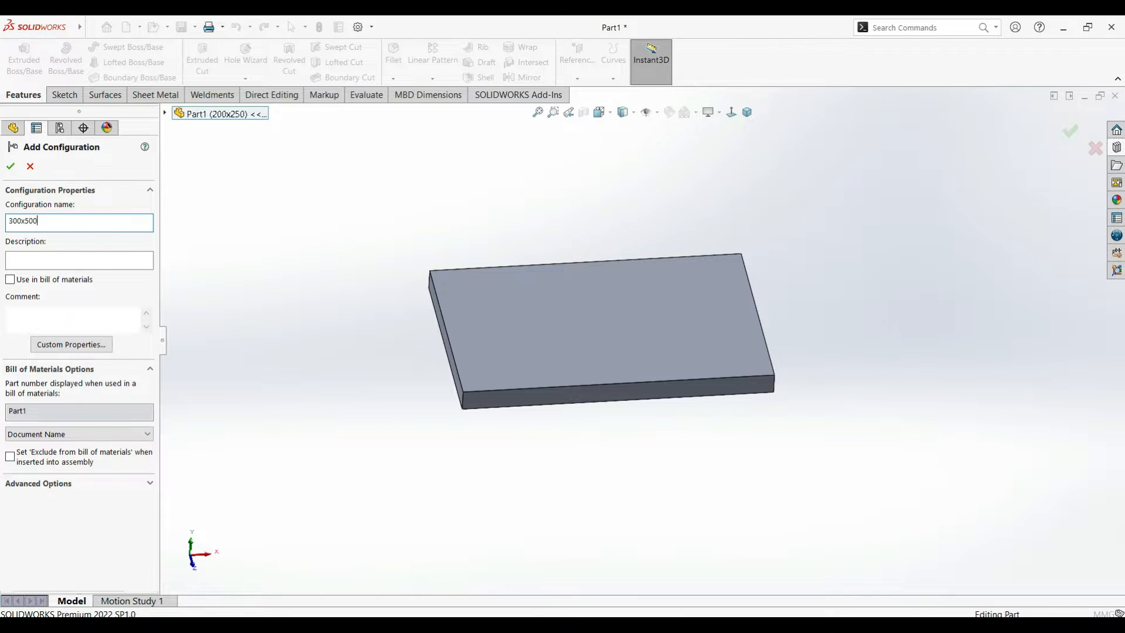
key(Return)
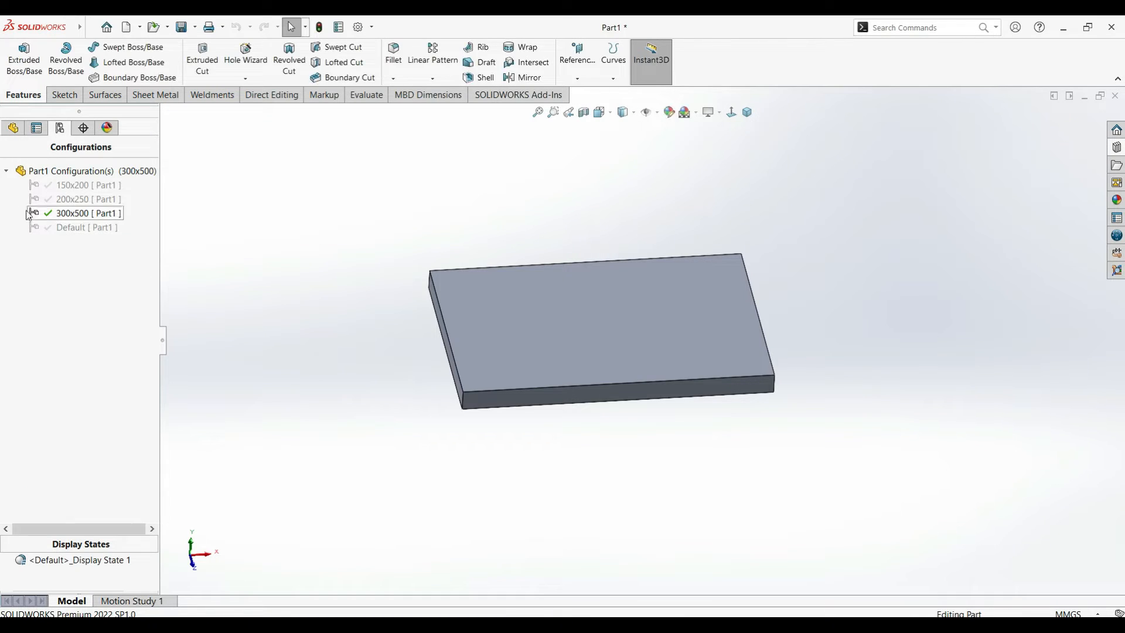
Step: Activate the Default configuration and open the plate extrusion's base sketch for editing
double_click(65, 228)
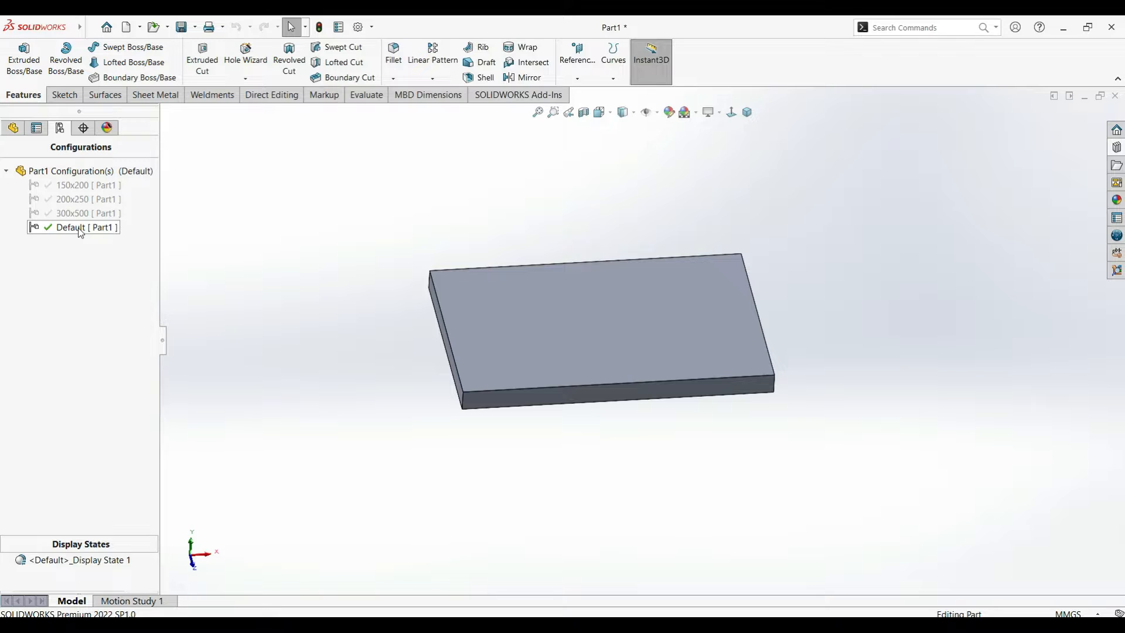
click(18, 131)
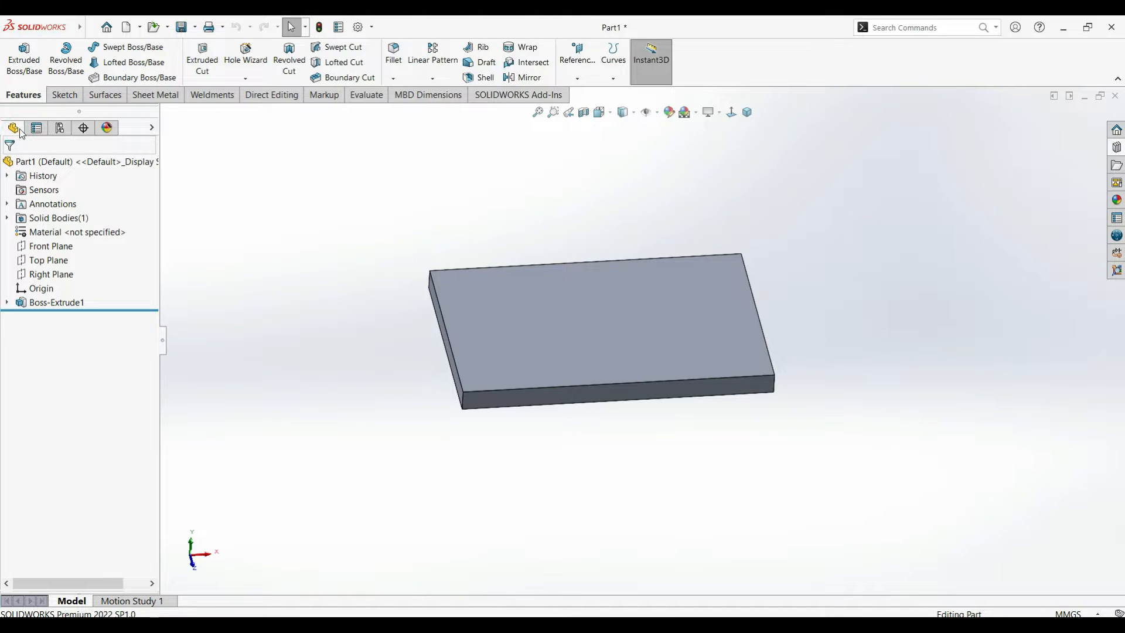
click(56, 302)
click(73, 261)
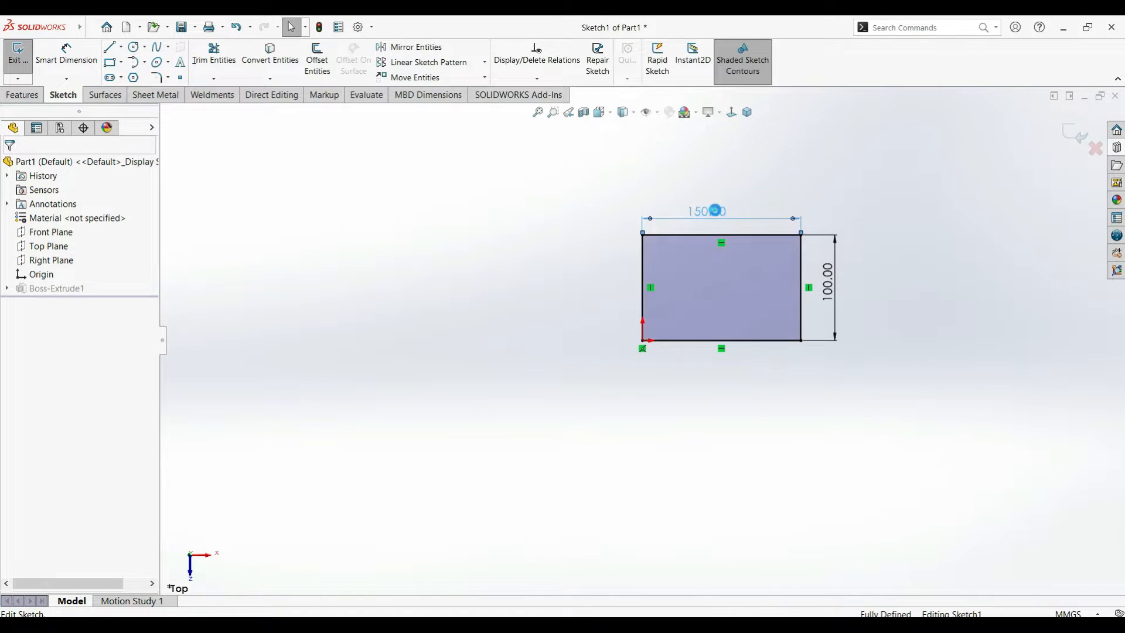
Step: Set the rectangle's horizontal dimension to 50 mm for this configuration only, and exit the sketch
double_click(715, 212)
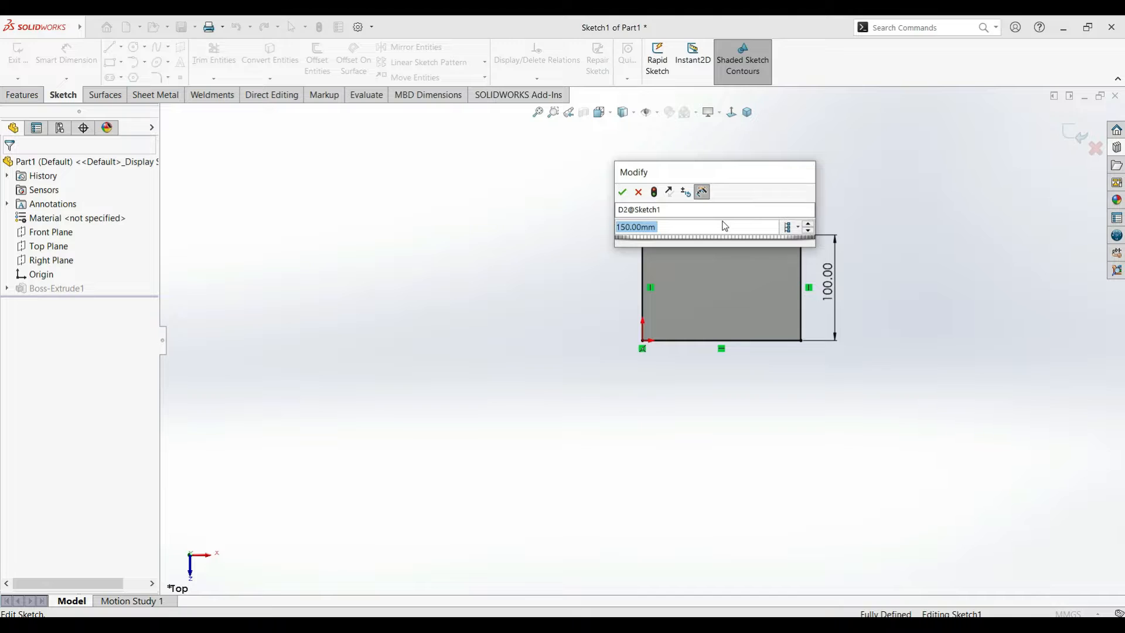
text(50)
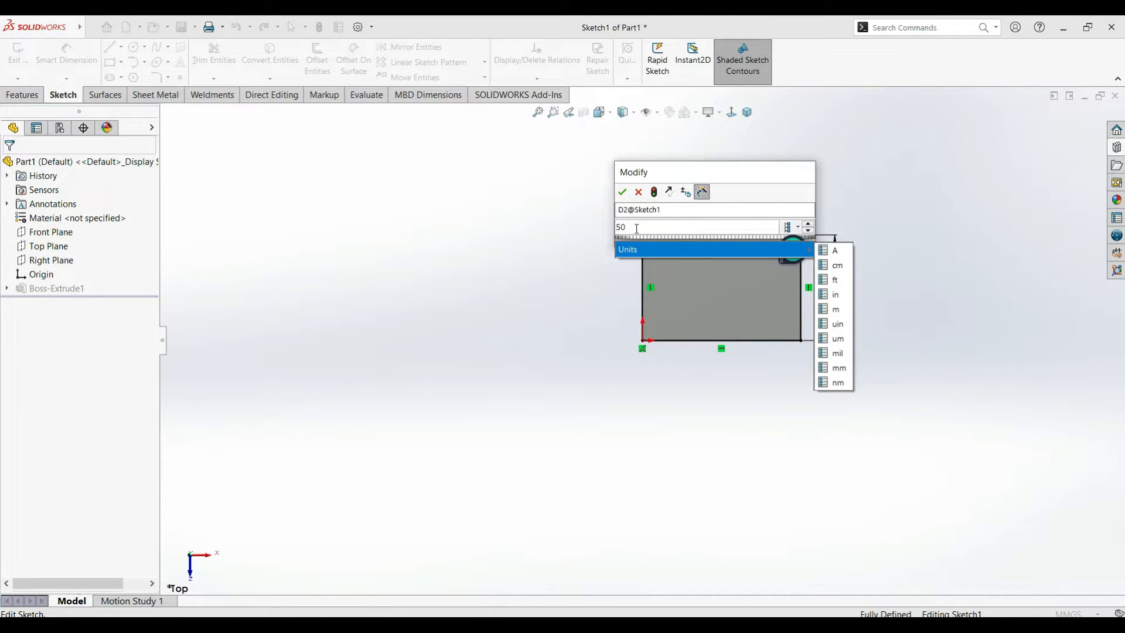
click(796, 230)
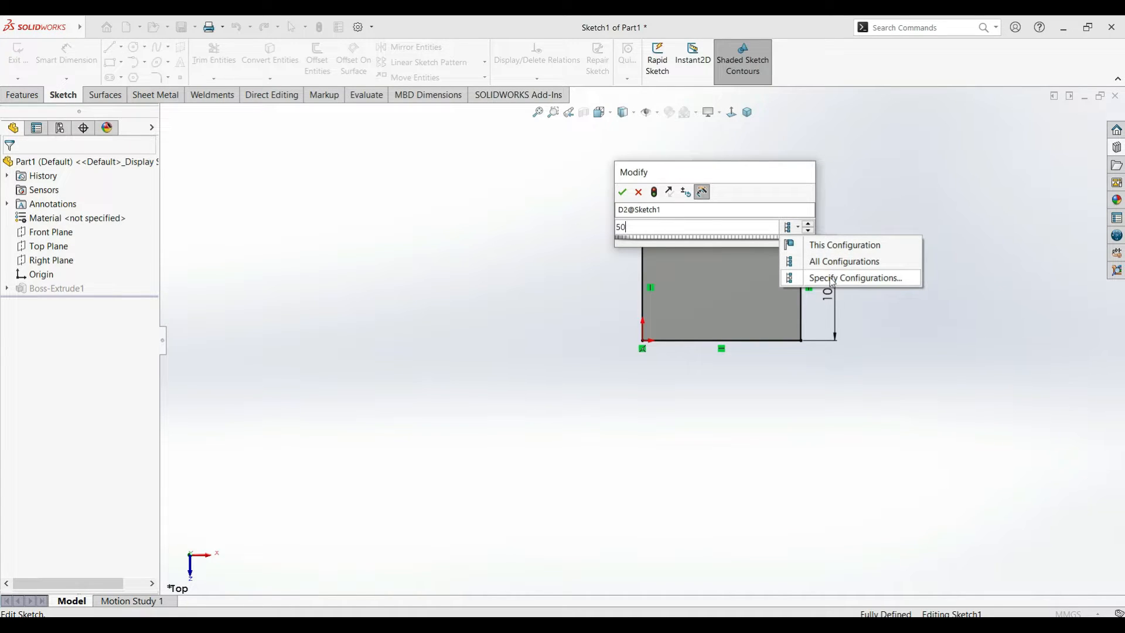
click(844, 246)
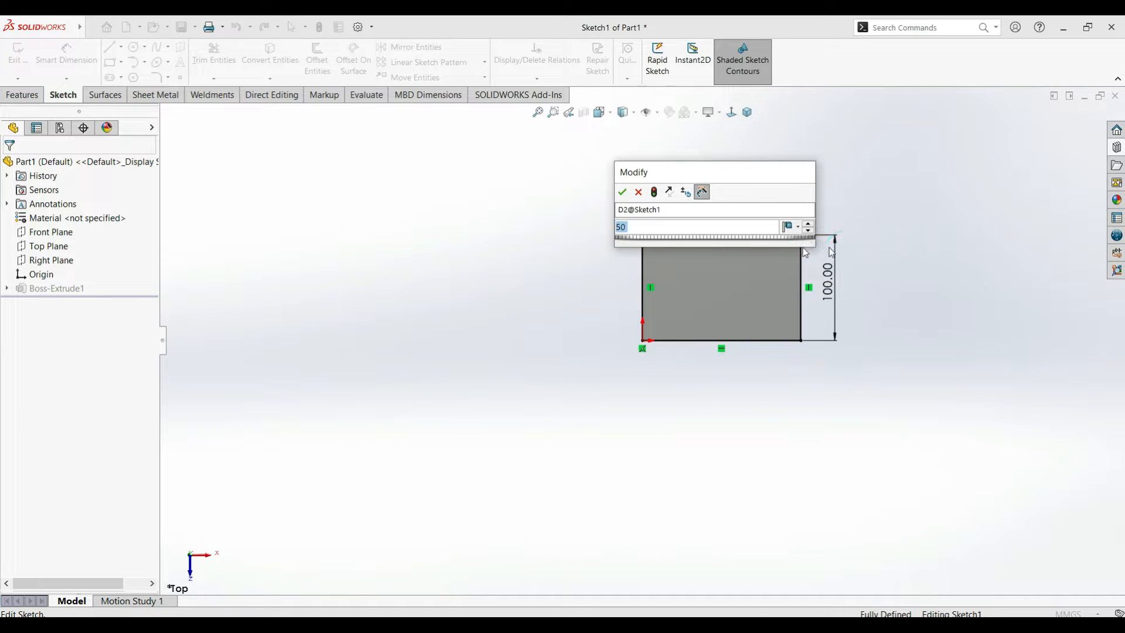
click(624, 191)
click(583, 226)
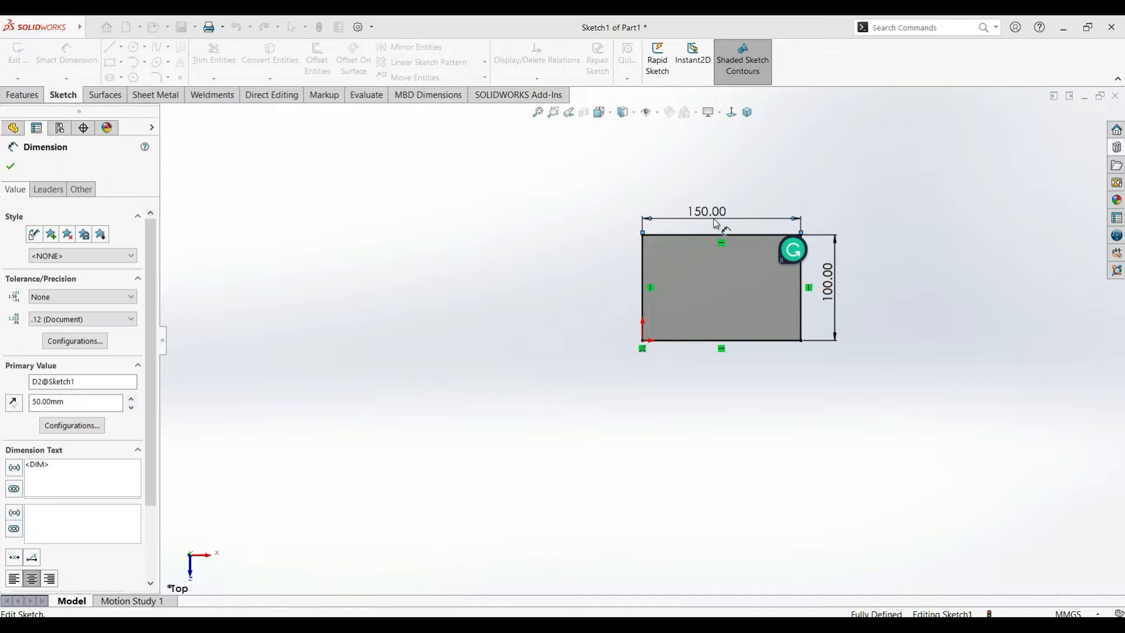
key(Escape)
scroll(828, 188, down, 1)
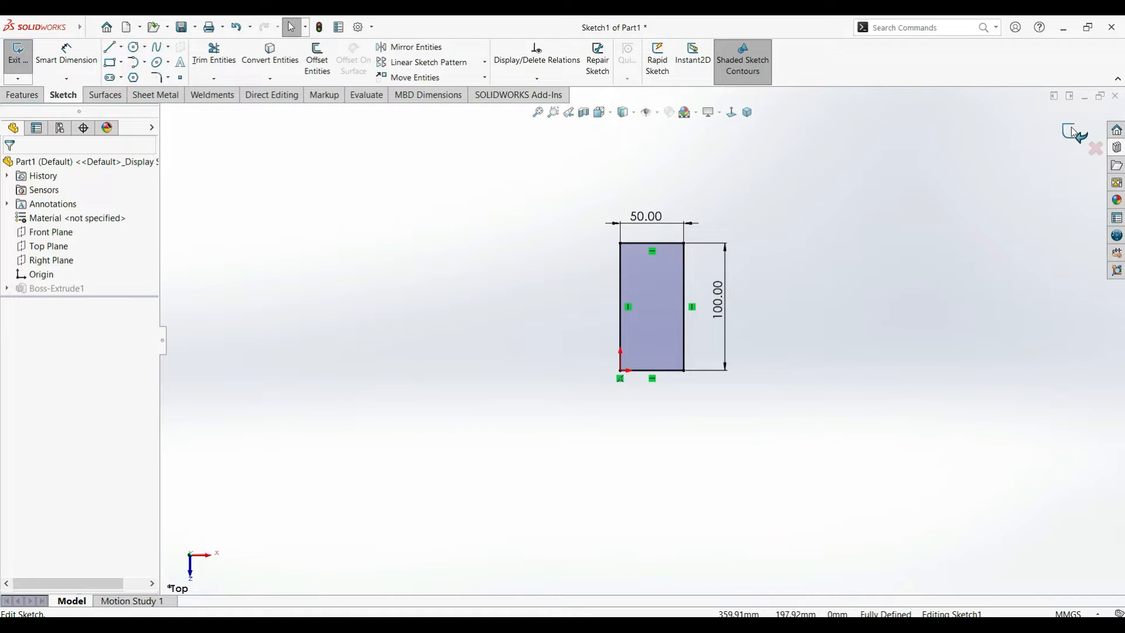
click(1074, 134)
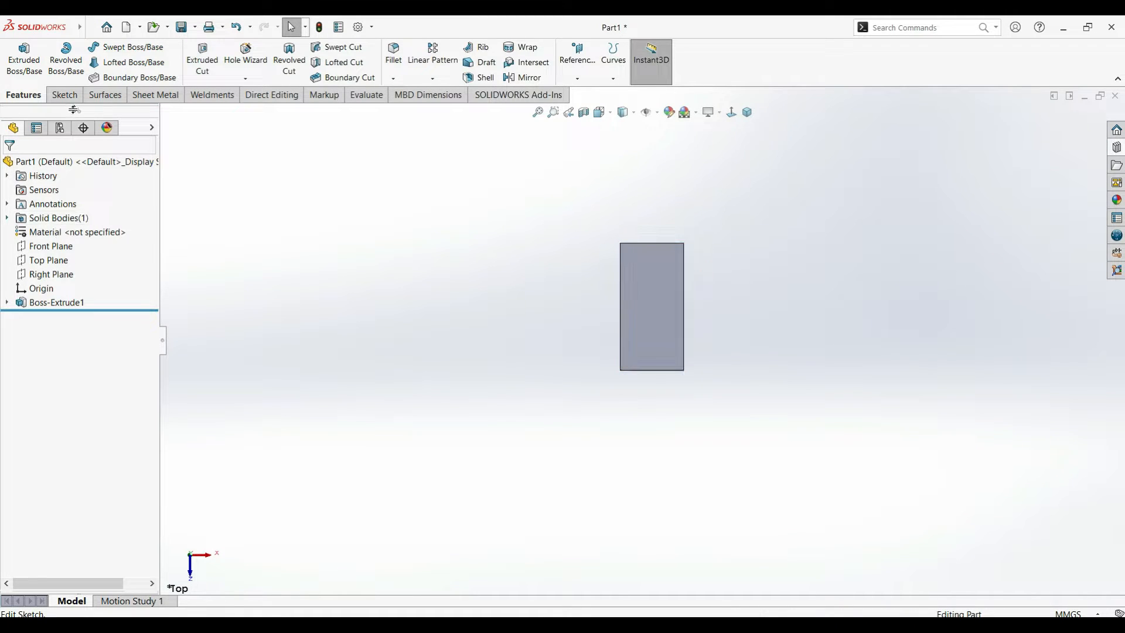
Step: Activate the 300x500, 200x250, 150x200 and Default configurations in turn to compare the plate's dimensions
click(59, 129)
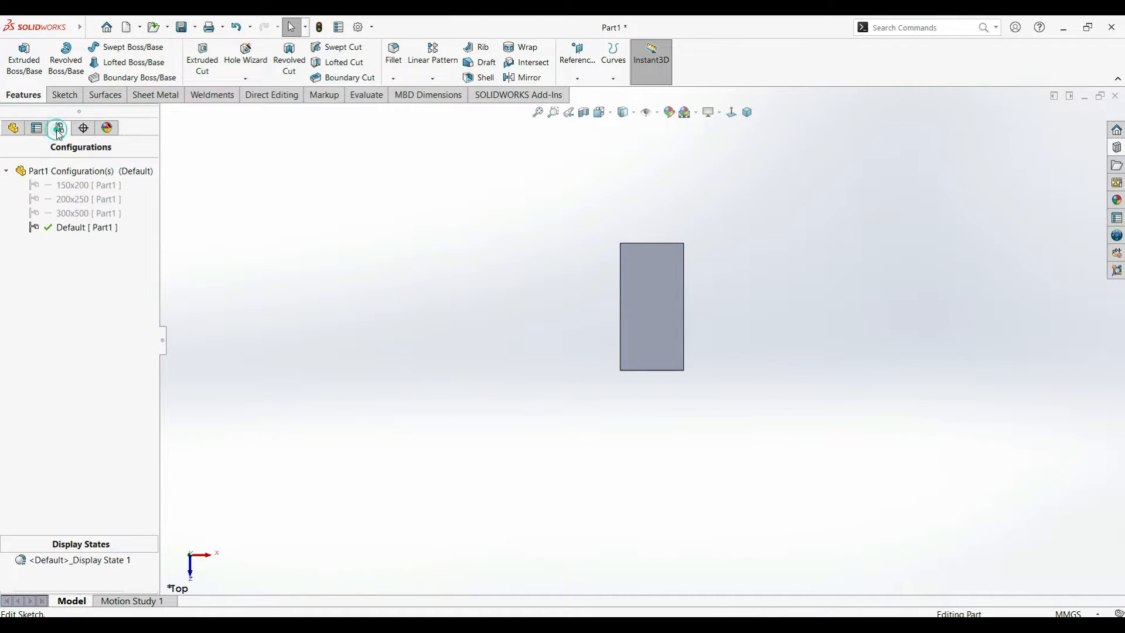
double_click(74, 220)
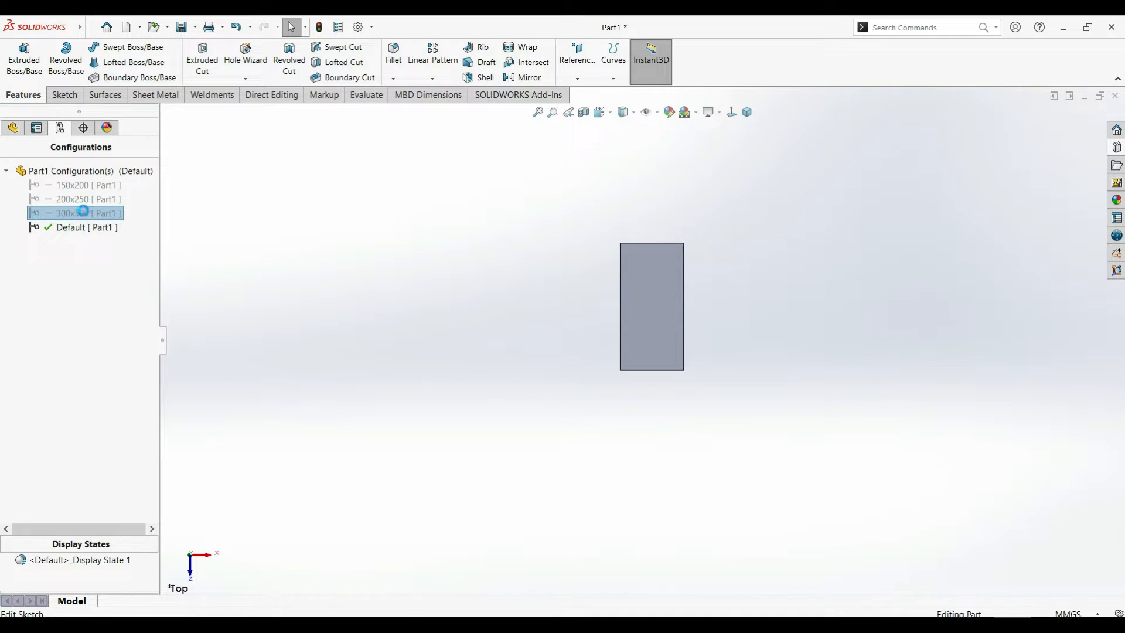
click(748, 294)
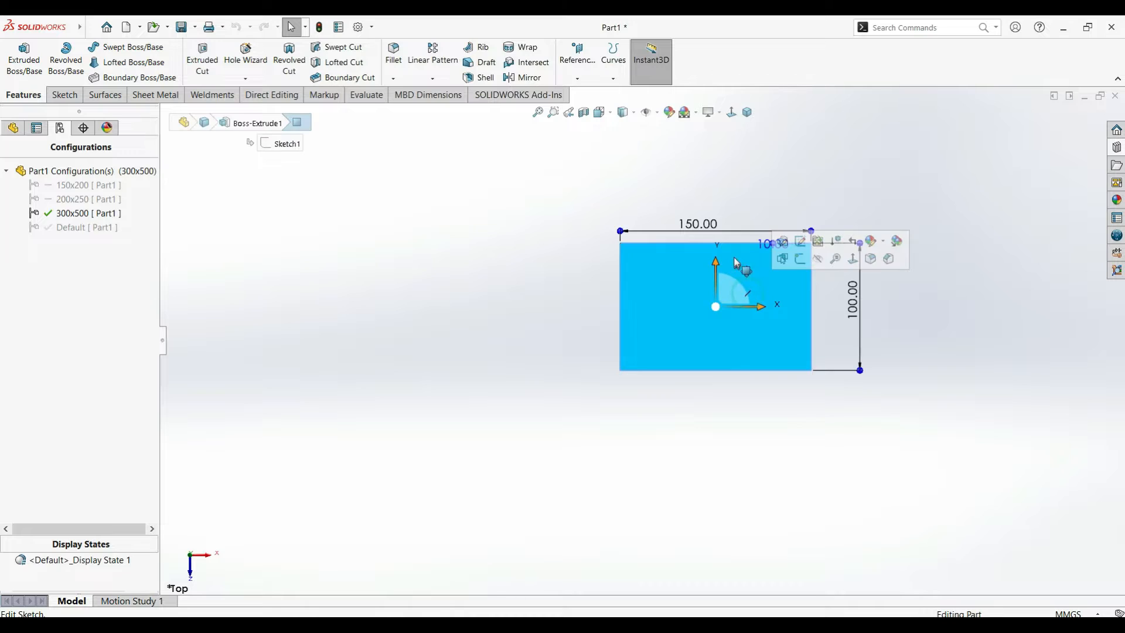
click(70, 199)
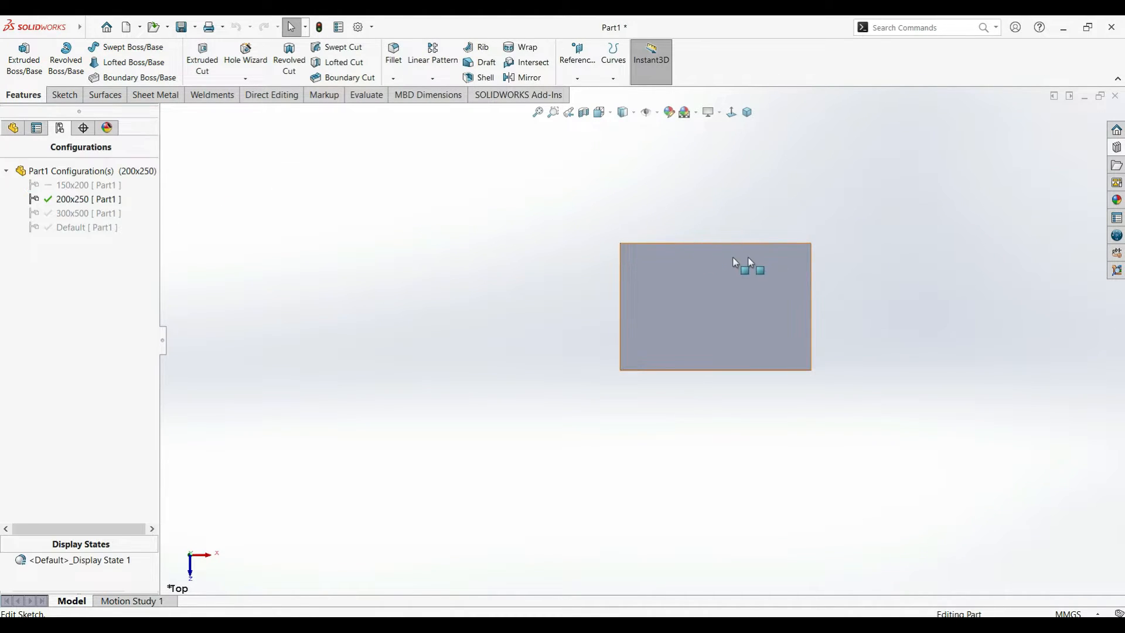
click(715, 270)
click(613, 192)
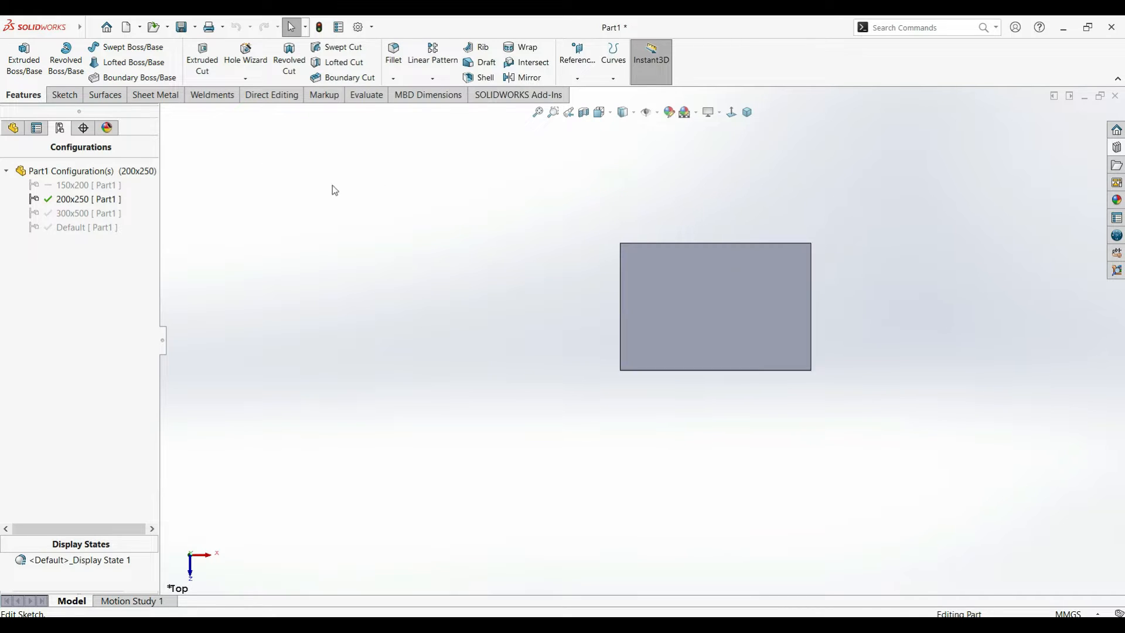
double_click(75, 185)
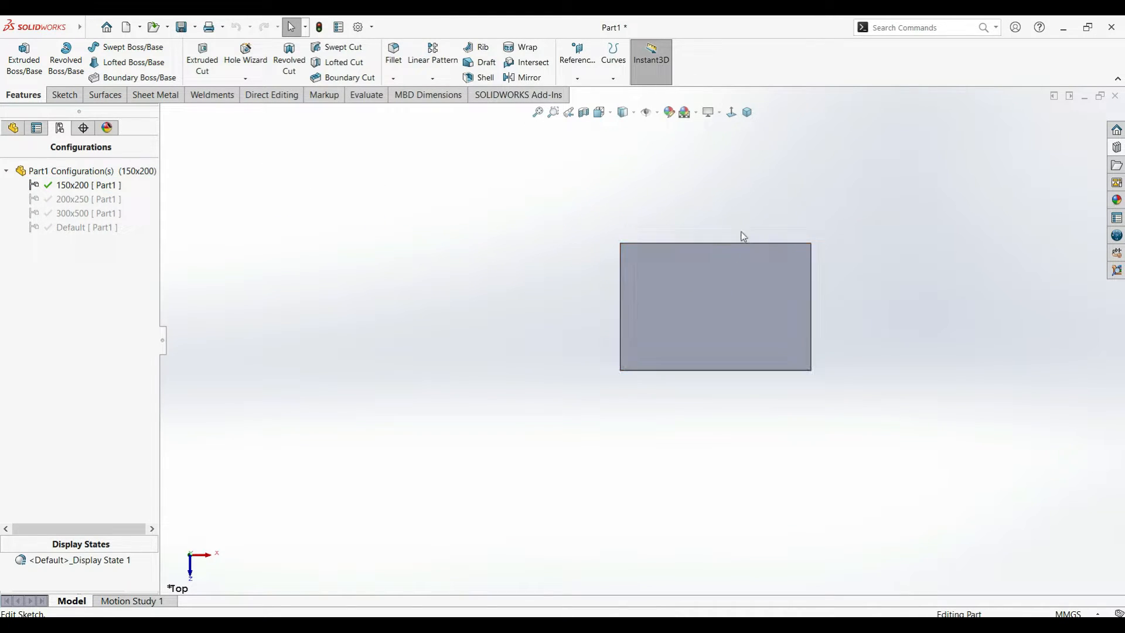
double_click(76, 227)
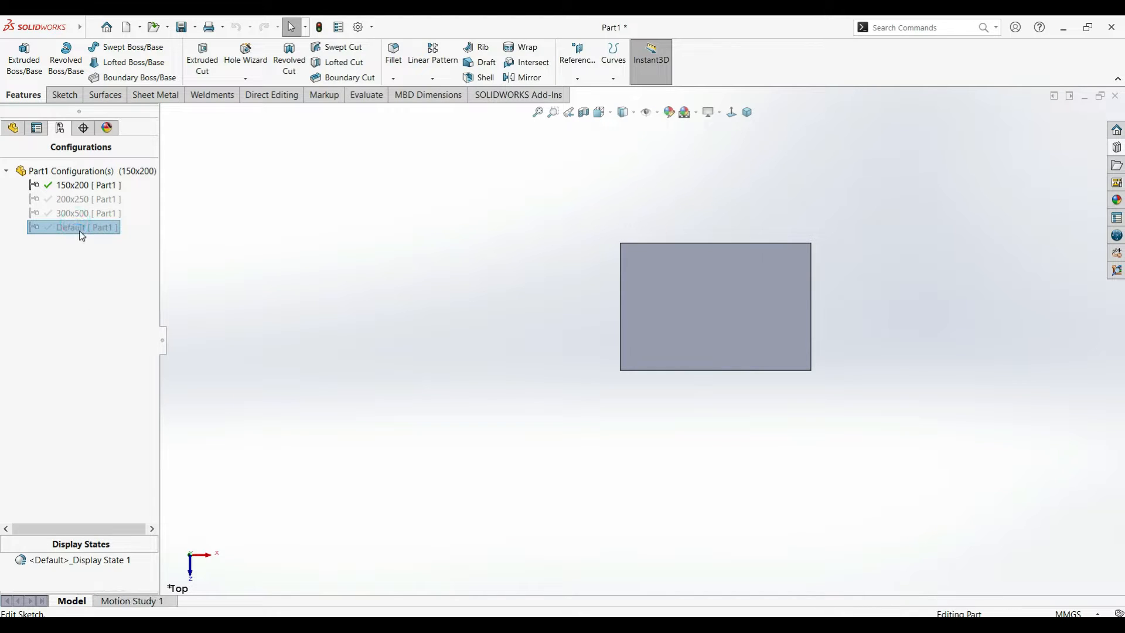
Step: Set the vertical dimension in the plate's base sketch to 100 mm for all configurations, and exit the sketch
click(13, 128)
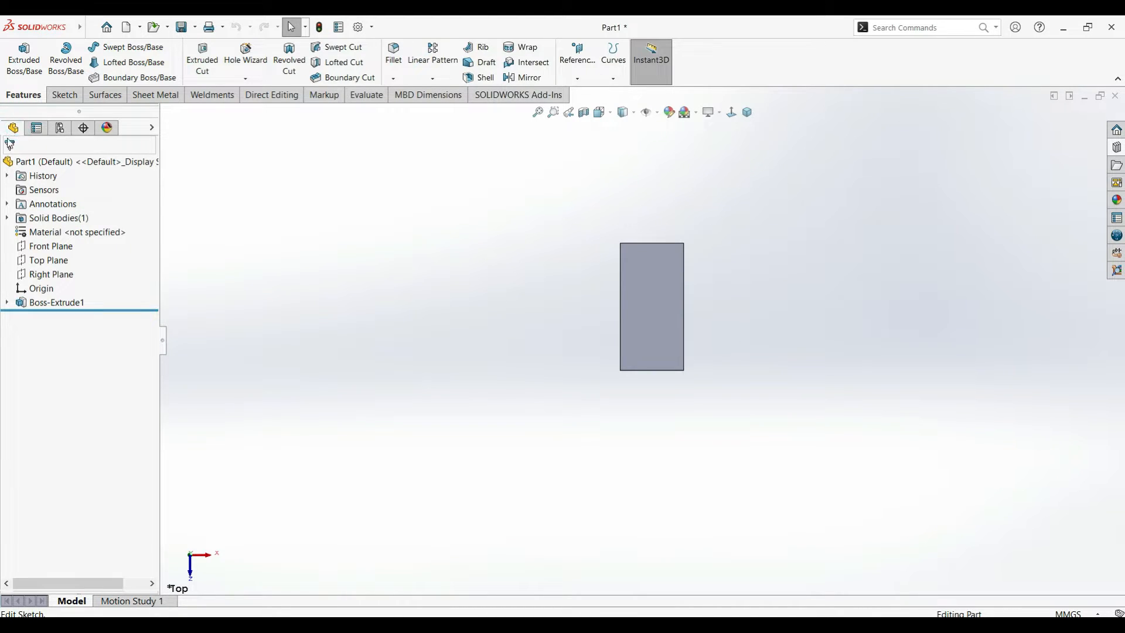
right_click(61, 305)
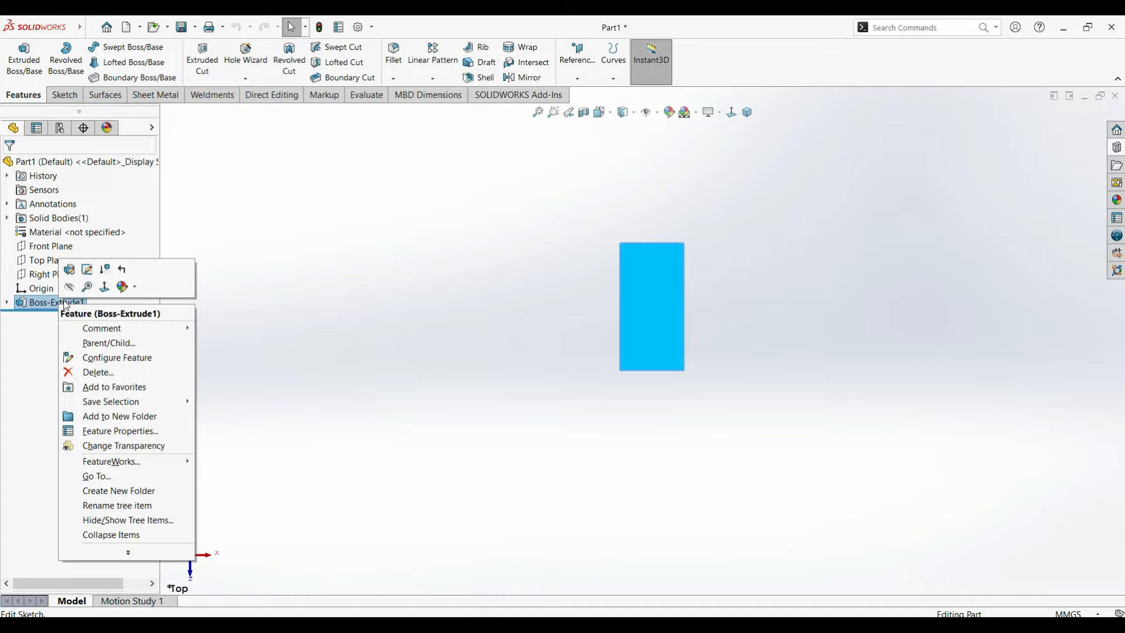
click(83, 272)
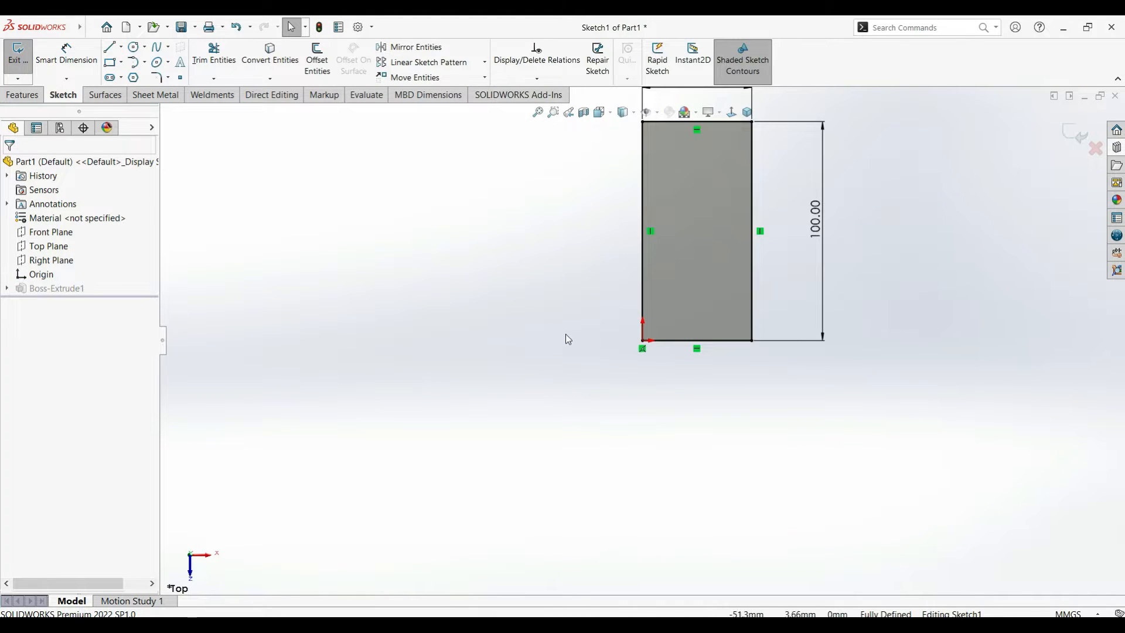
double_click(744, 282)
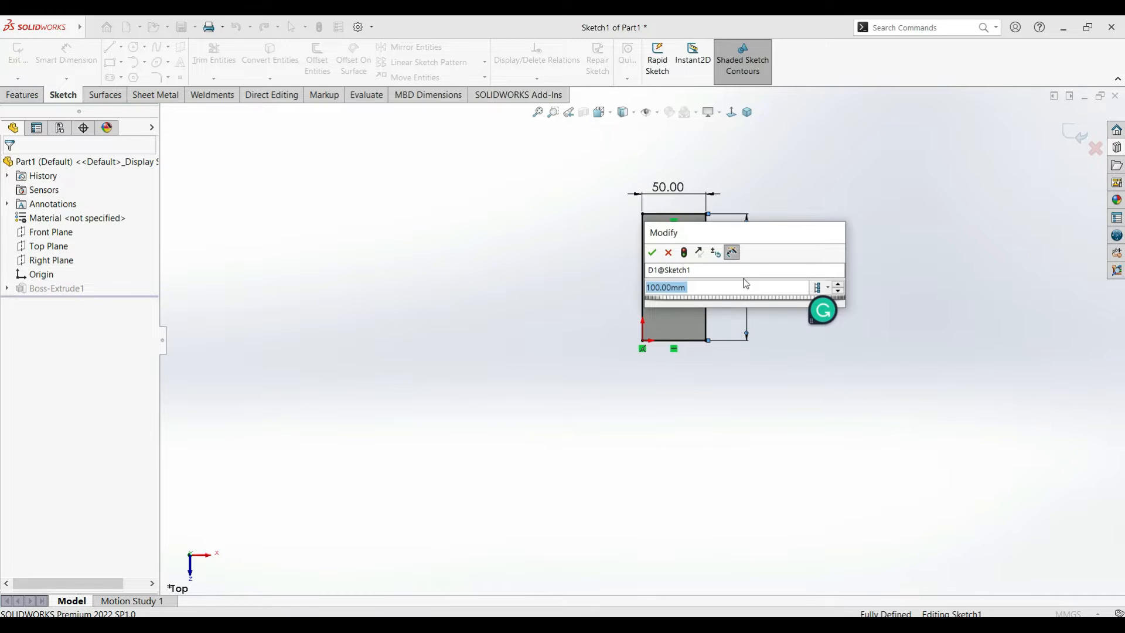
text(100)
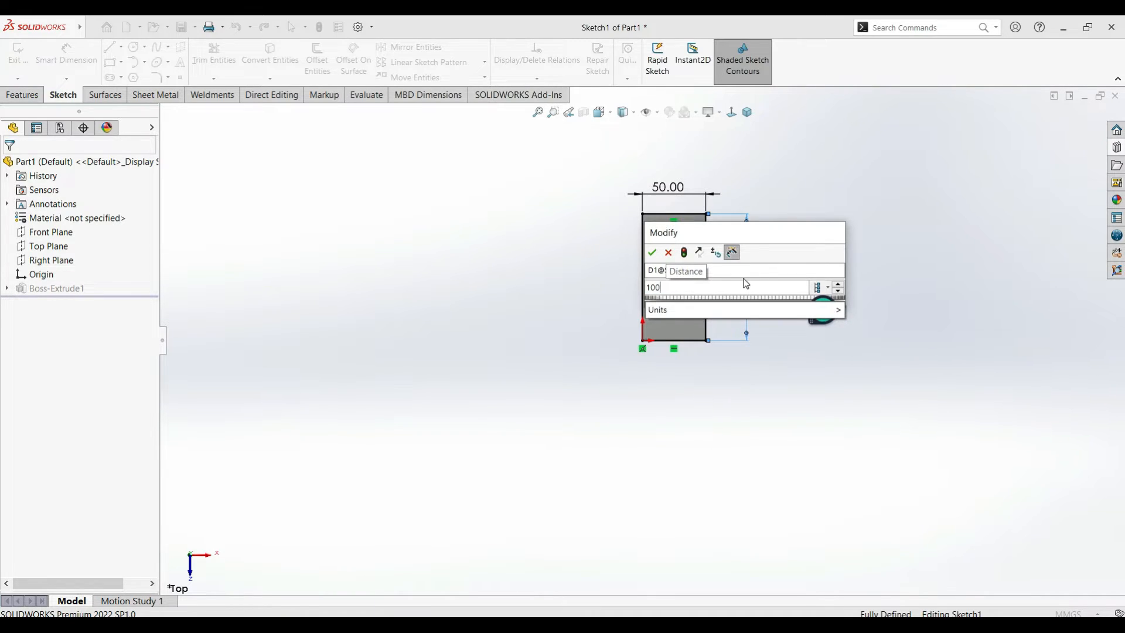
click(820, 287)
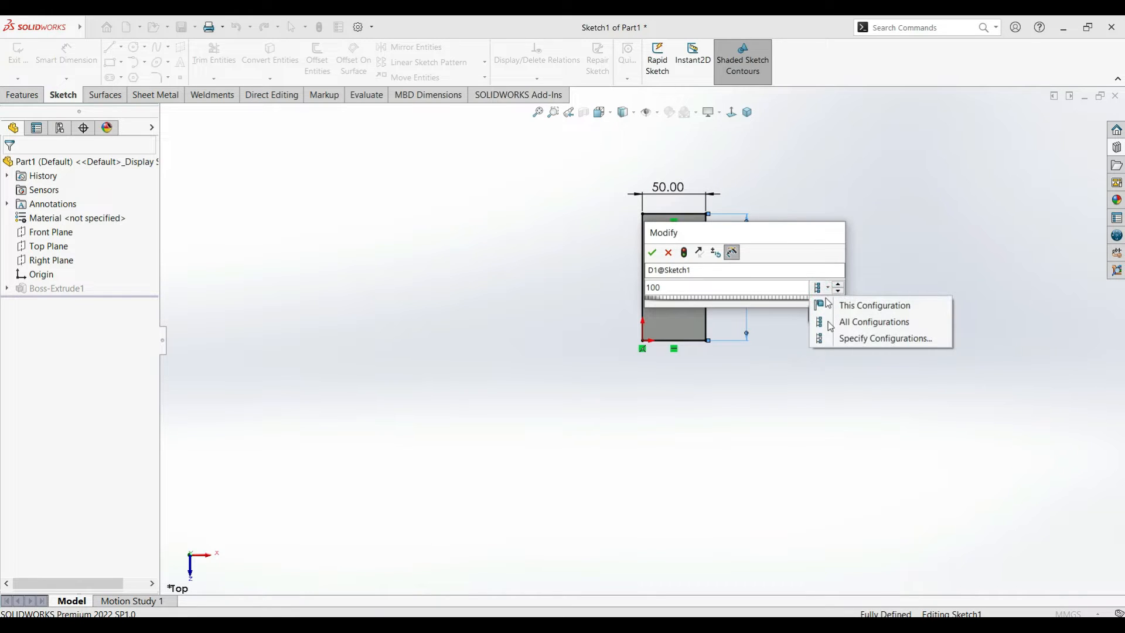
click(871, 322)
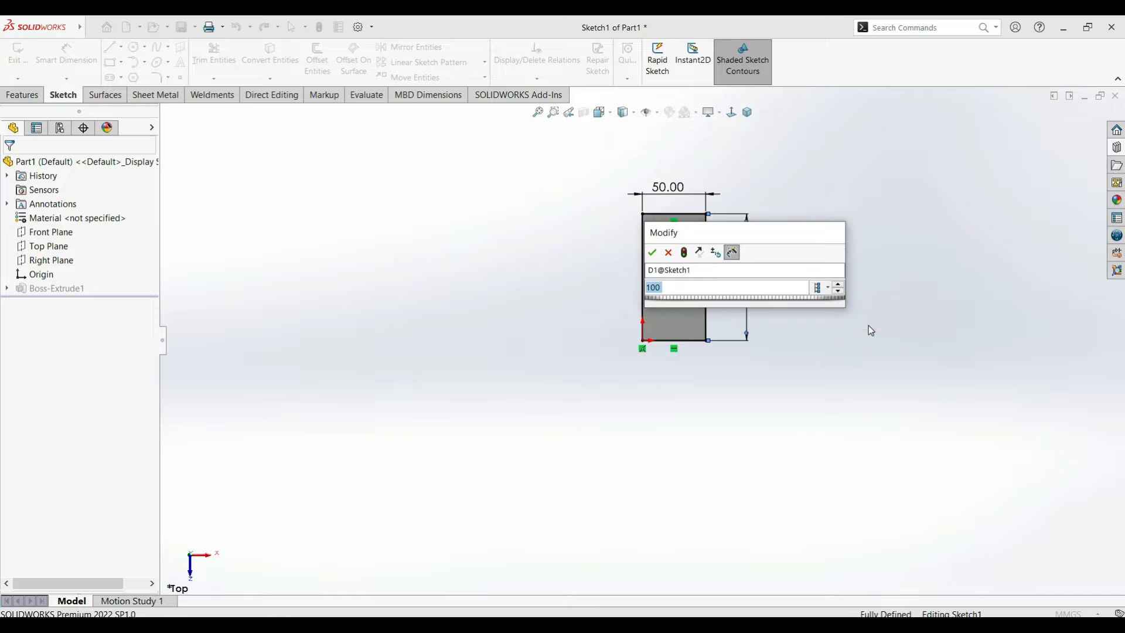
click(652, 254)
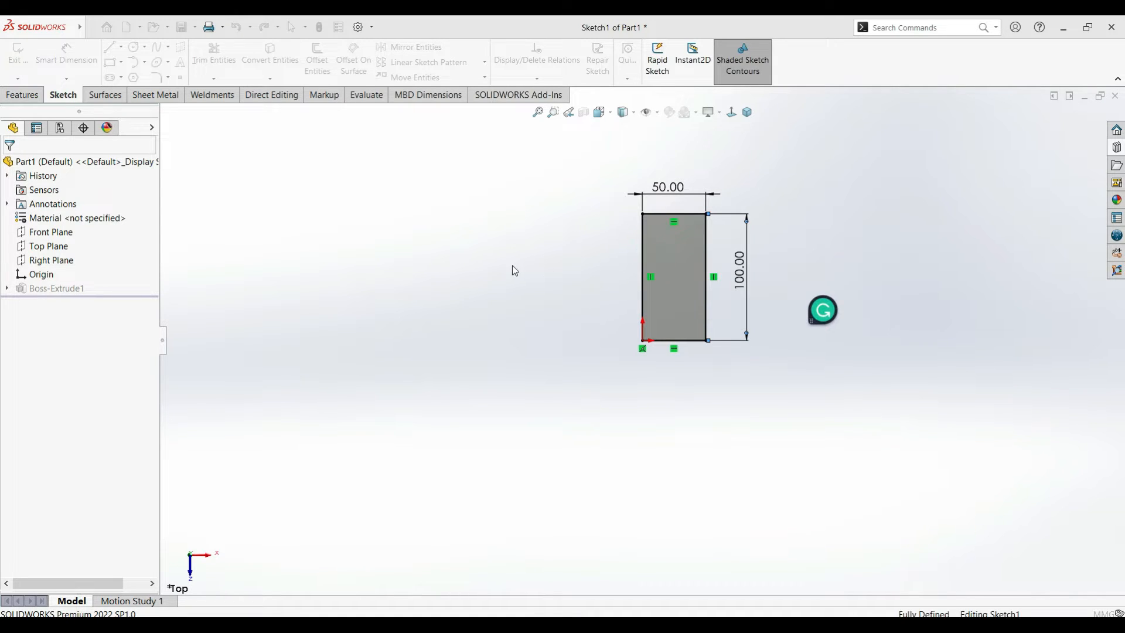
key(Escape)
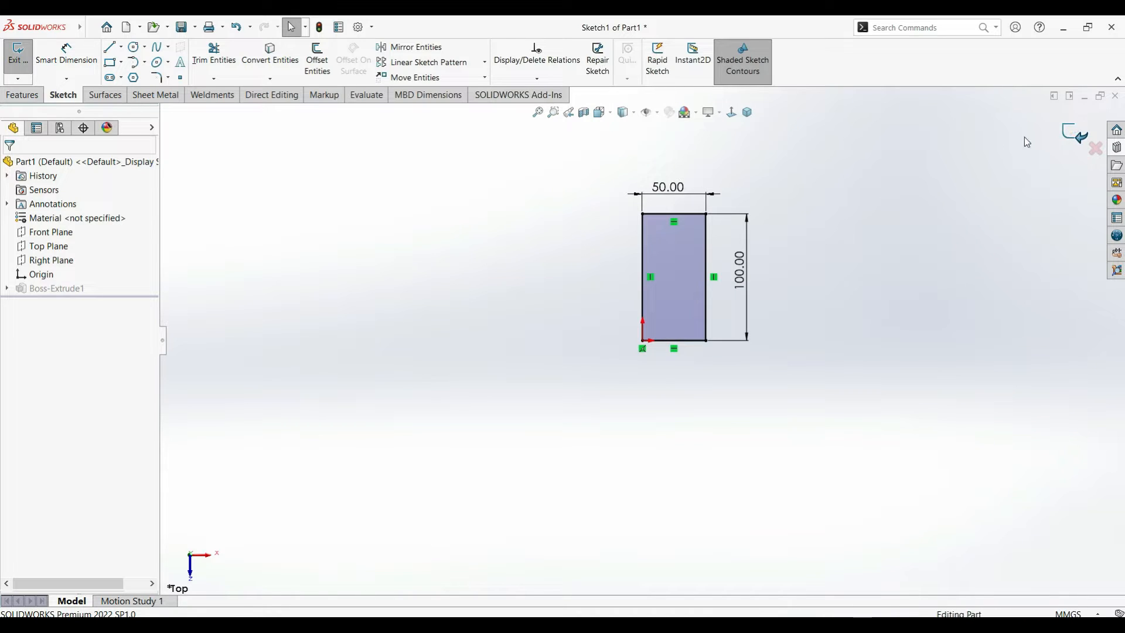
click(1078, 136)
Step: Activate the 150x200 and 200x250 configurations in turn and check the plate's dimensions in each
click(60, 128)
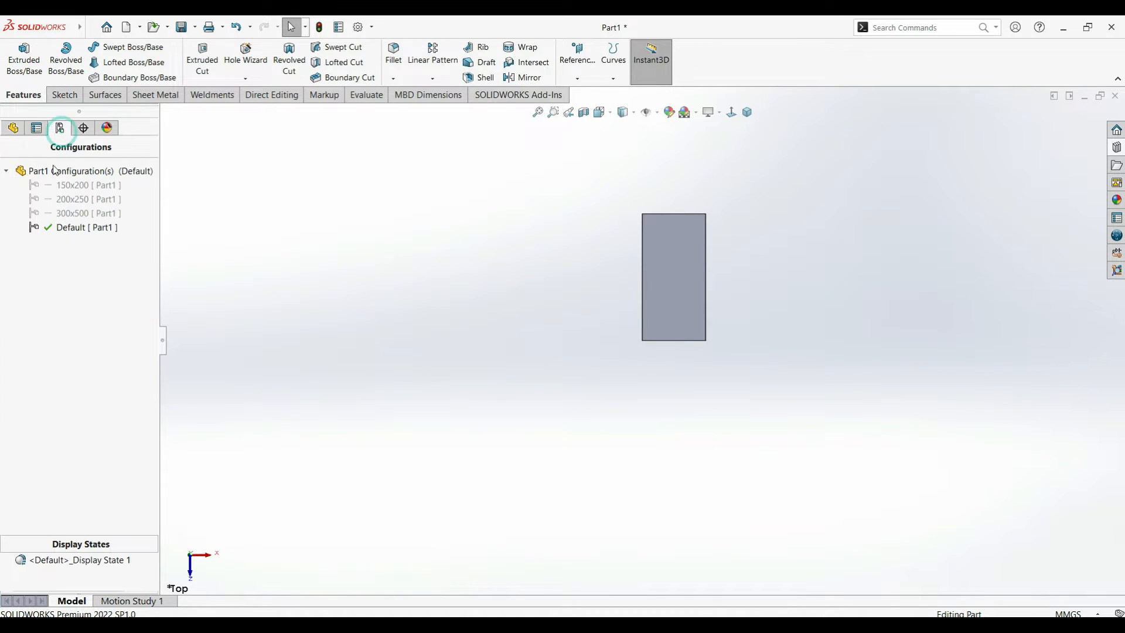
click(71, 186)
double_click(71, 187)
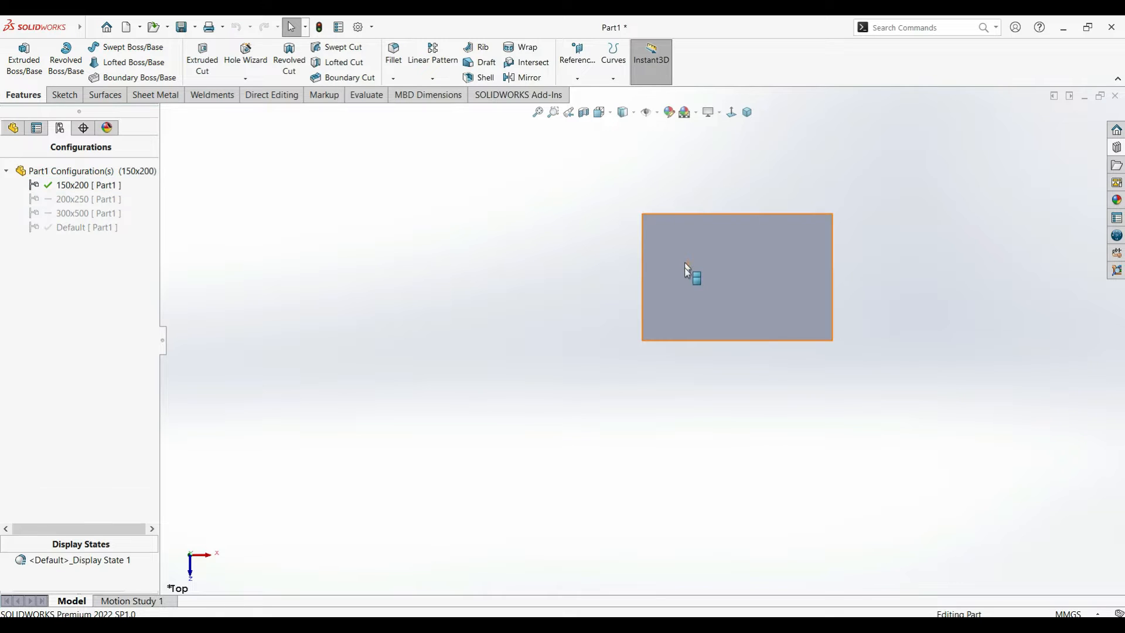
click(829, 247)
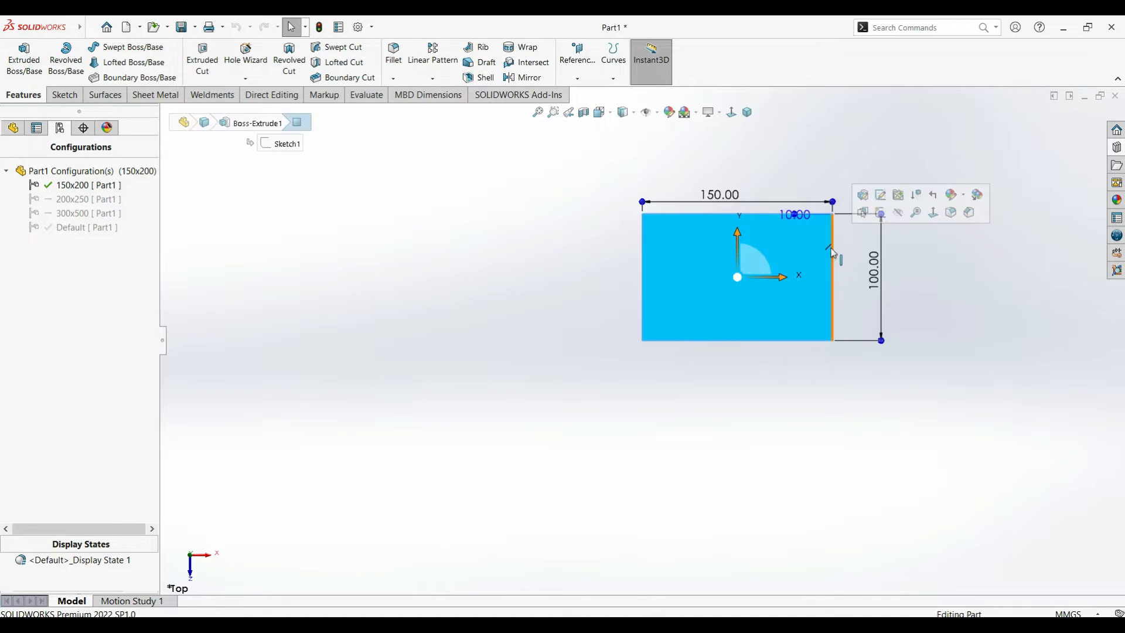
click(367, 267)
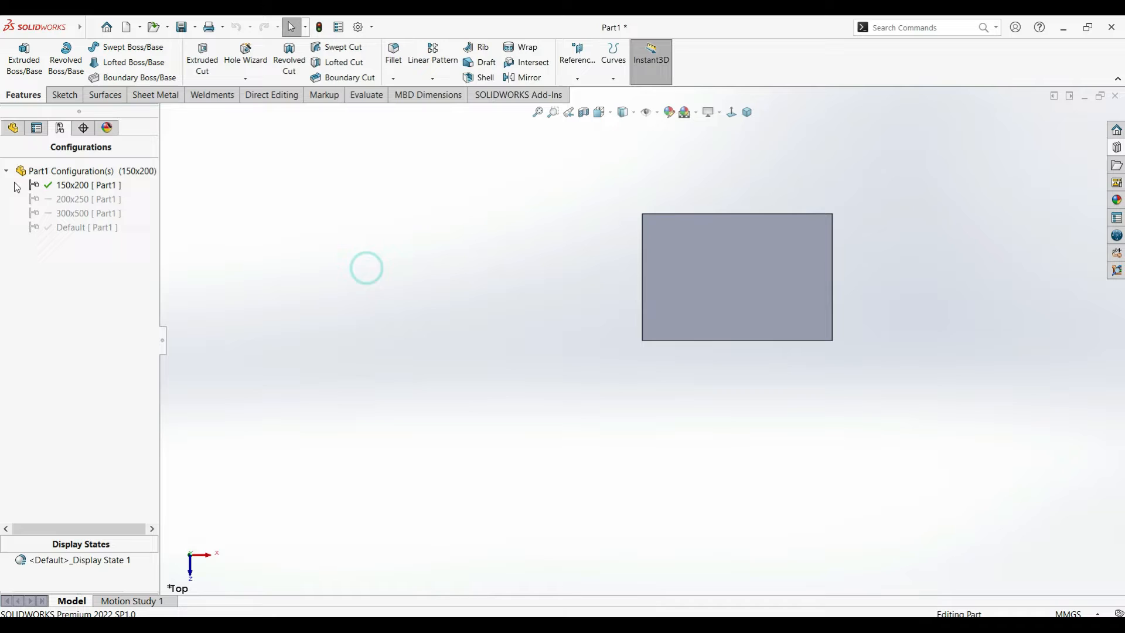
double_click(73, 196)
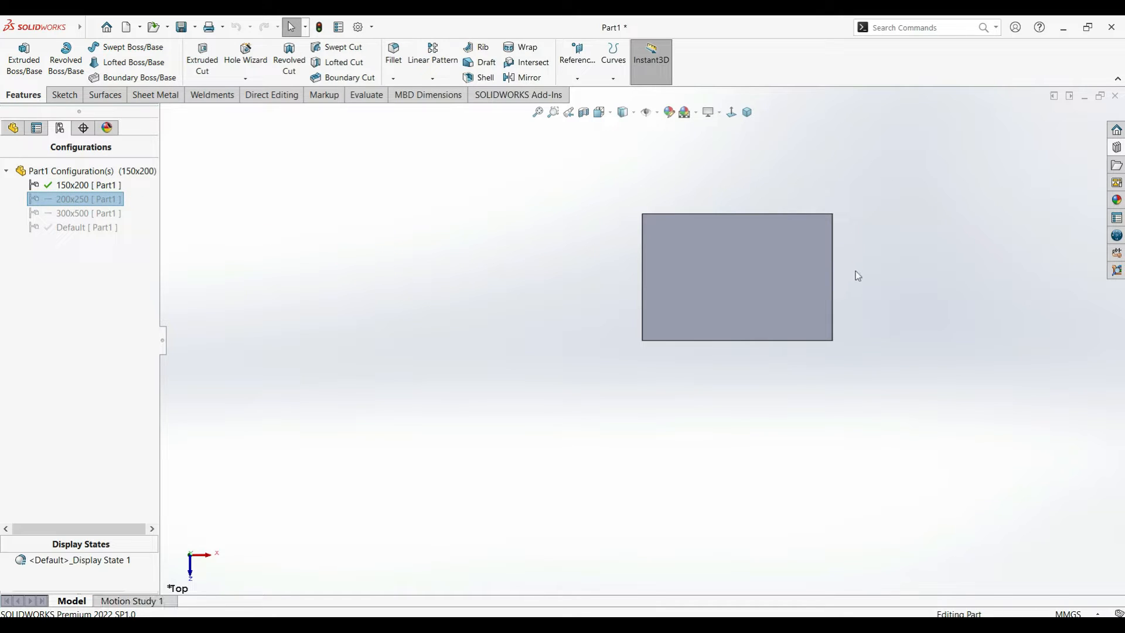
click(808, 251)
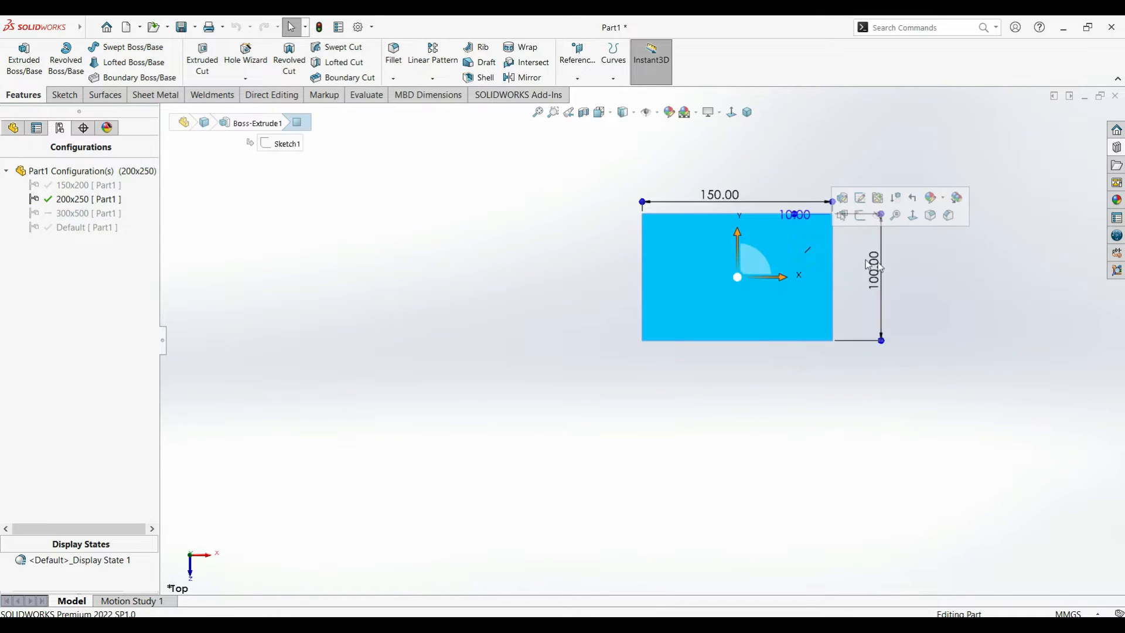
click(285, 239)
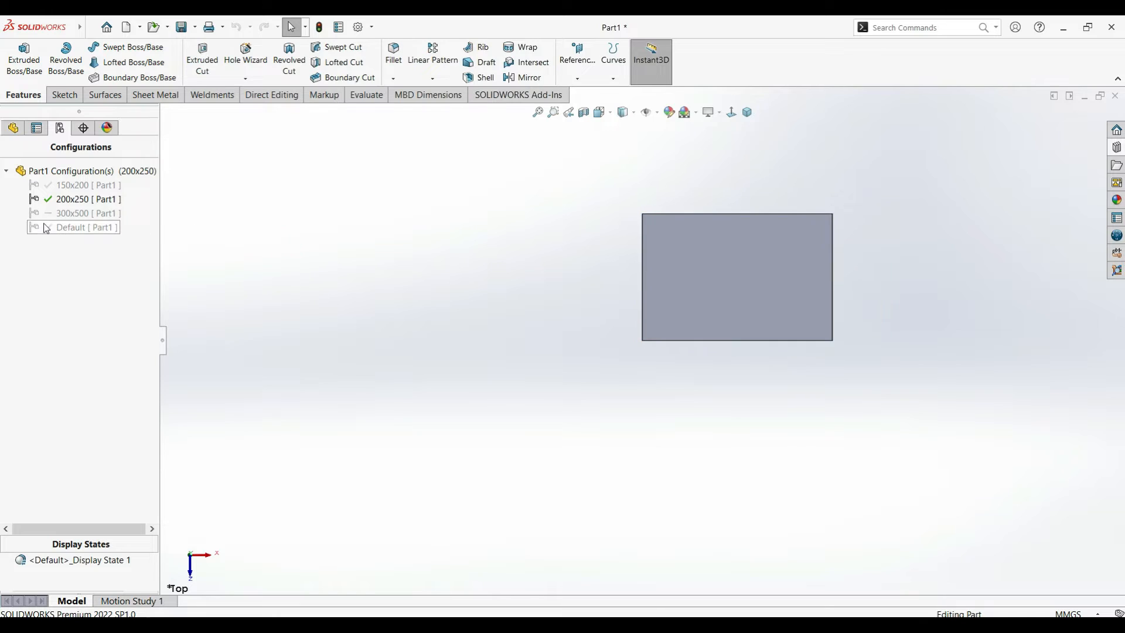
Step: Activate the 150x200 configuration and open the plate extrusion's base sketch for editing
double_click(69, 186)
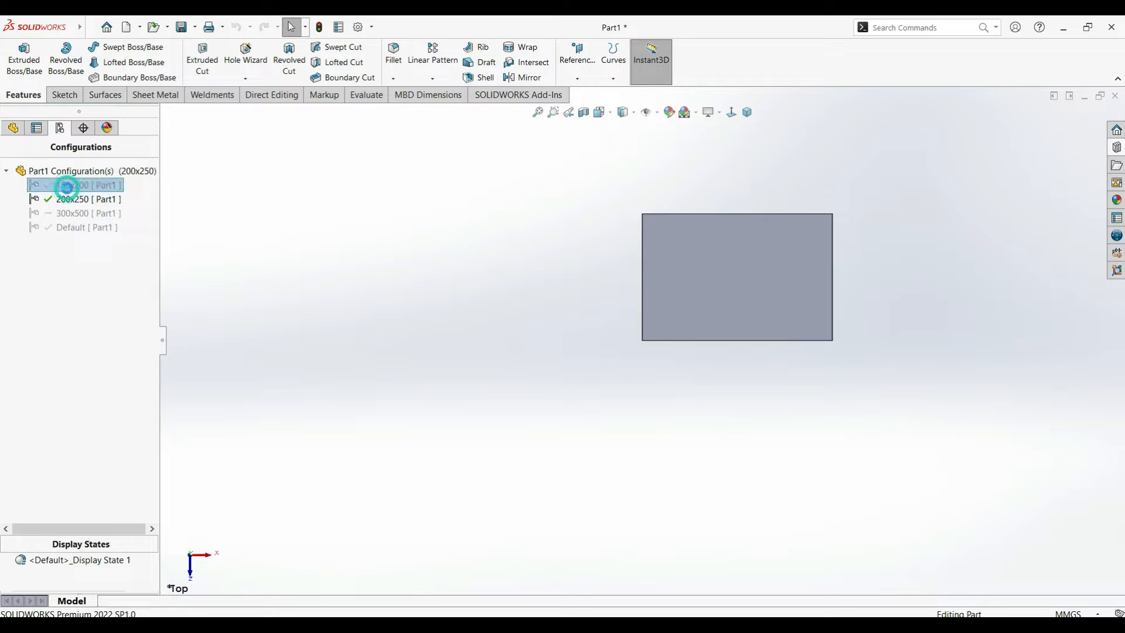
click(14, 127)
right_click(57, 304)
click(76, 259)
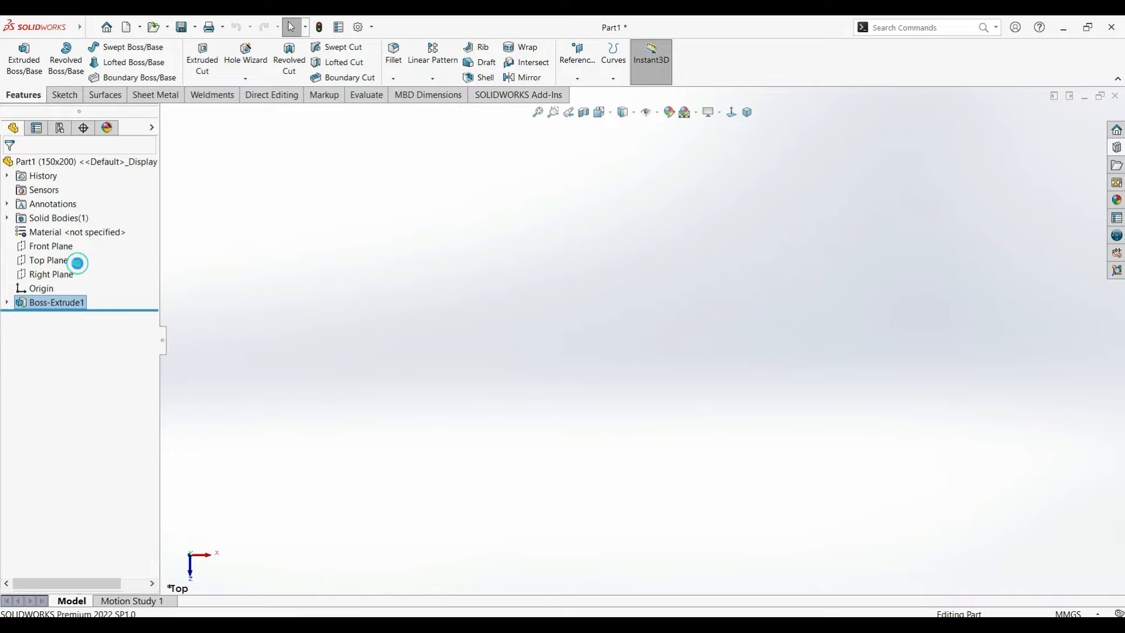
scroll(706, 194, up, 3)
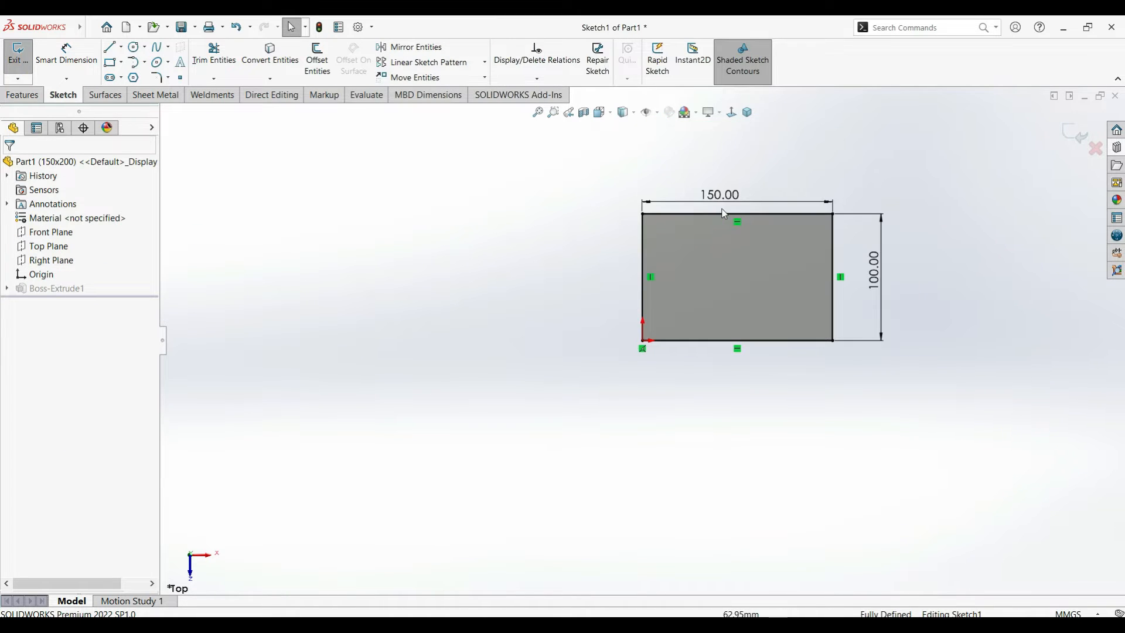
Step: Set the rectangle's vertical dimension to 200 mm and restrict the value to this configuration
double_click(883, 291)
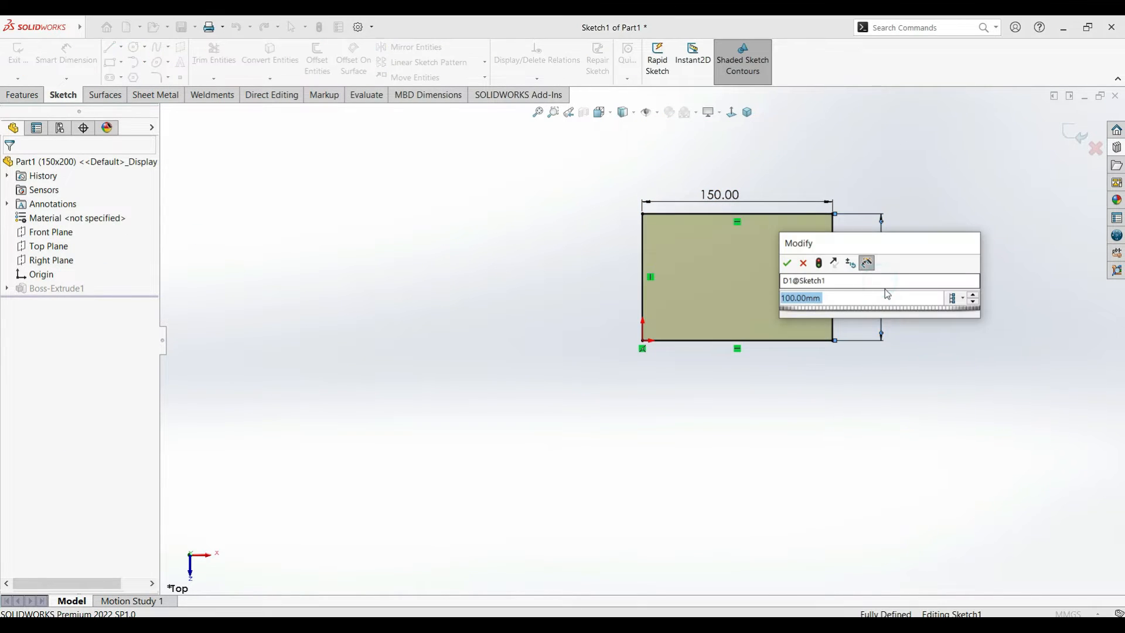
text(100)
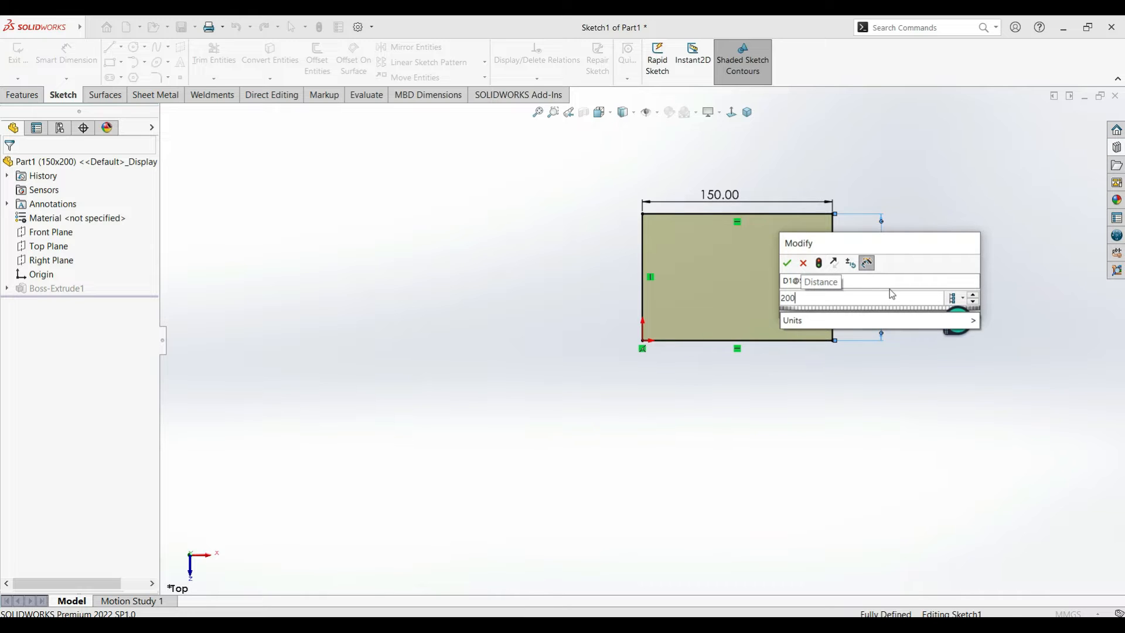
key(Return)
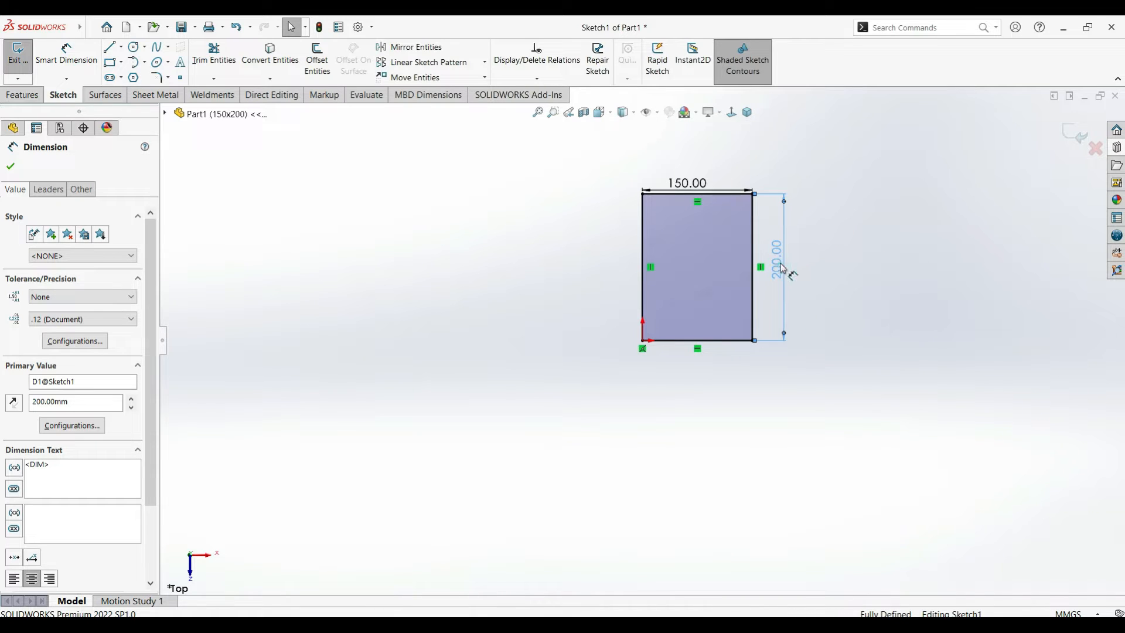
double_click(784, 276)
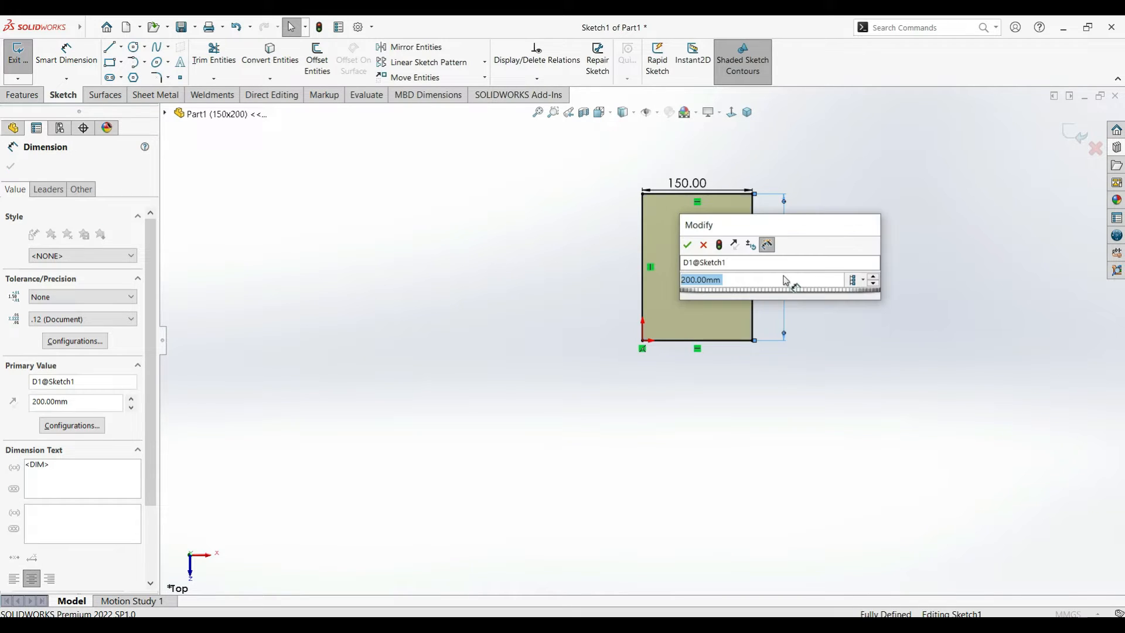
click(863, 281)
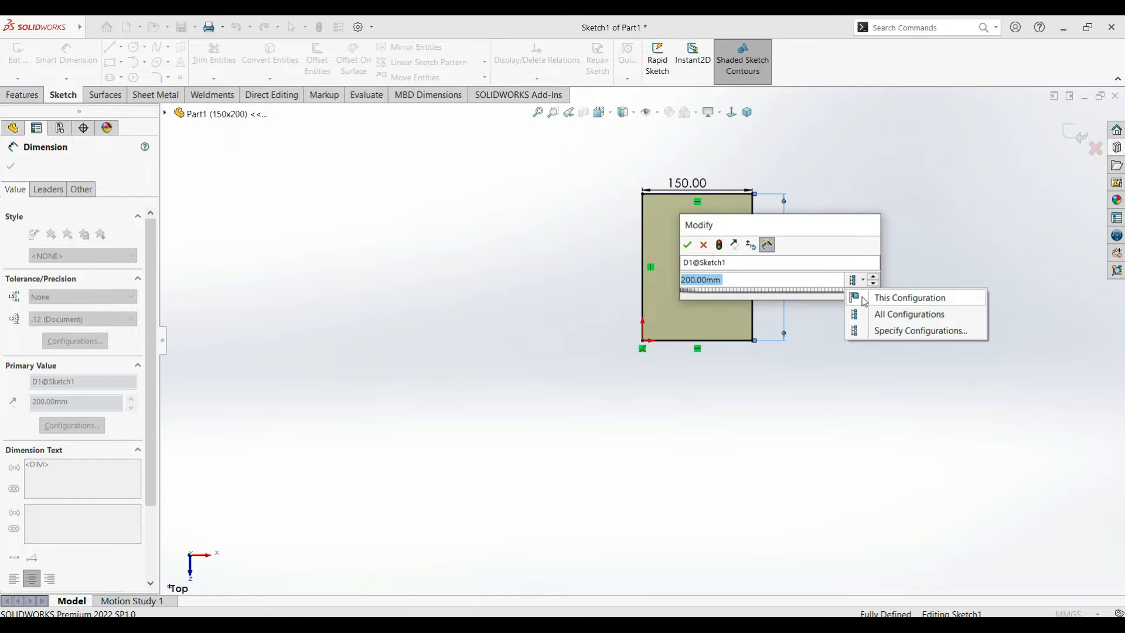
click(857, 299)
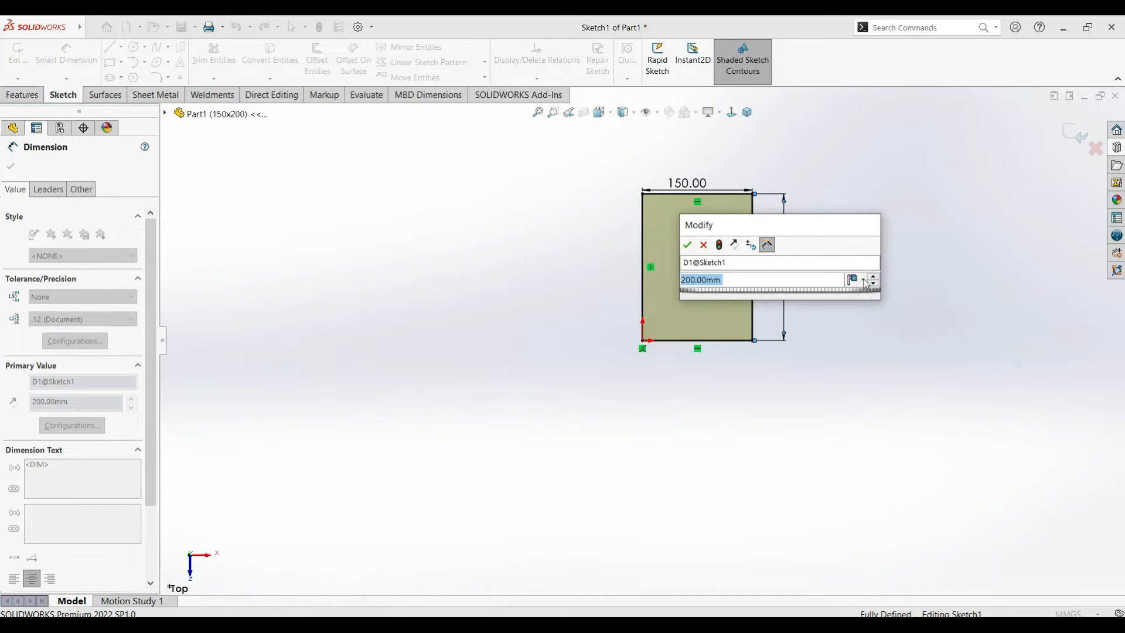
click(688, 244)
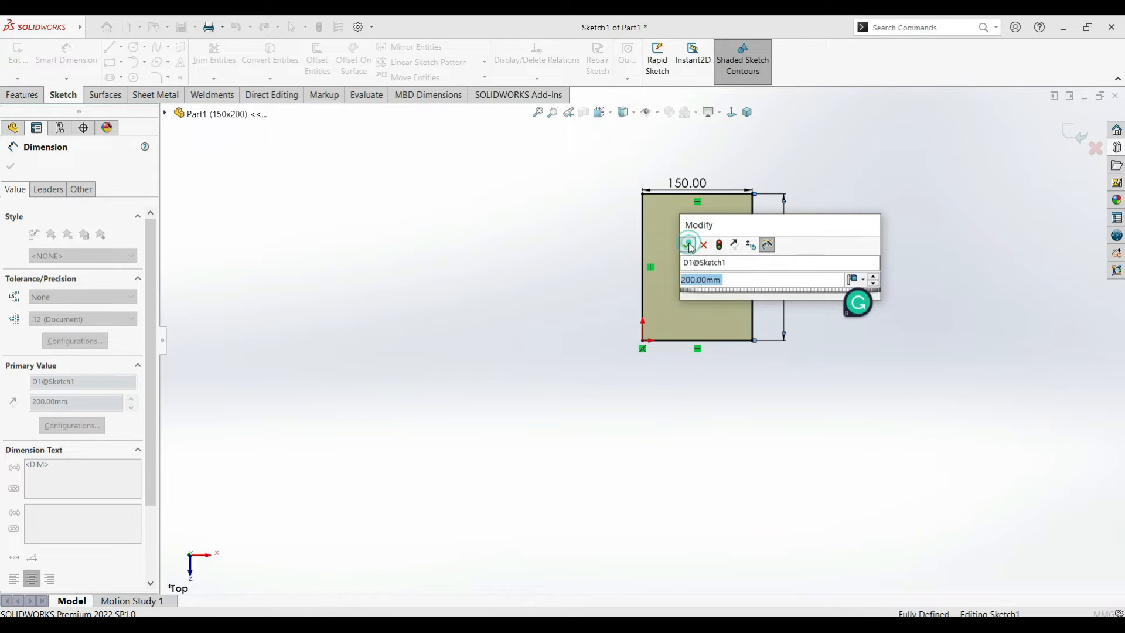
Step: Change the rectangle's vertical dimension to 400 mm for all configurations
double_click(779, 264)
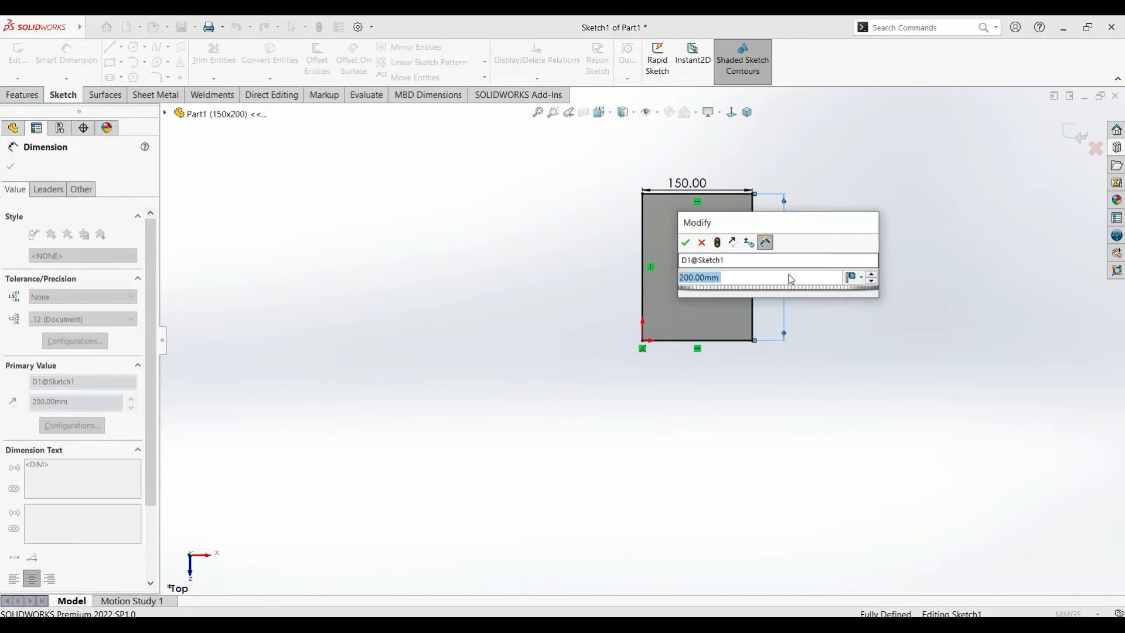
text(400)
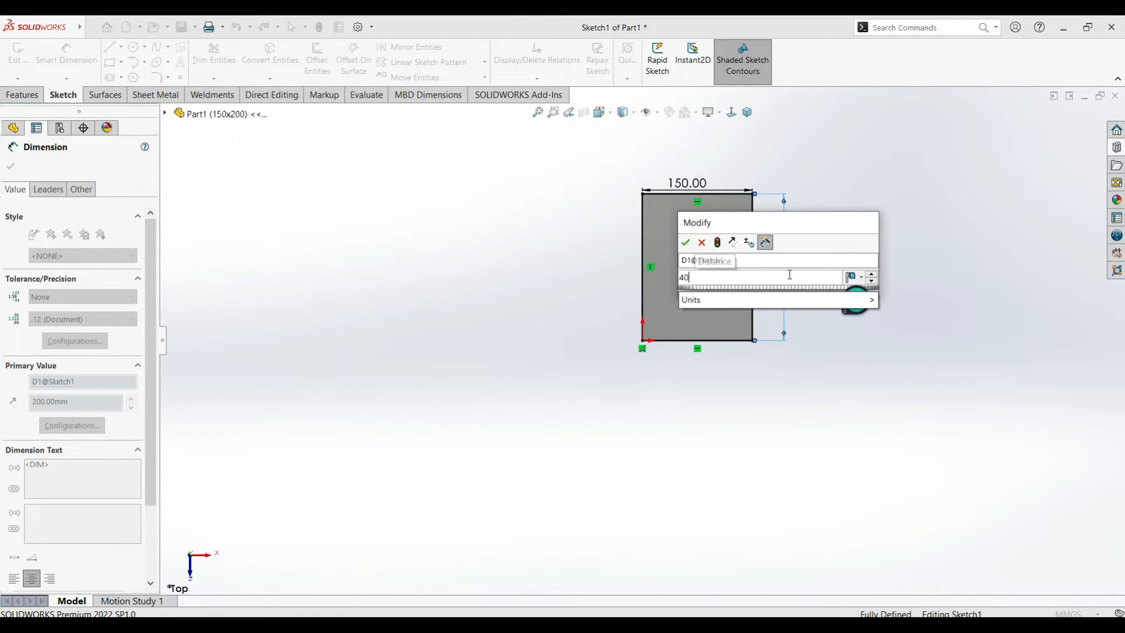
click(853, 277)
click(860, 316)
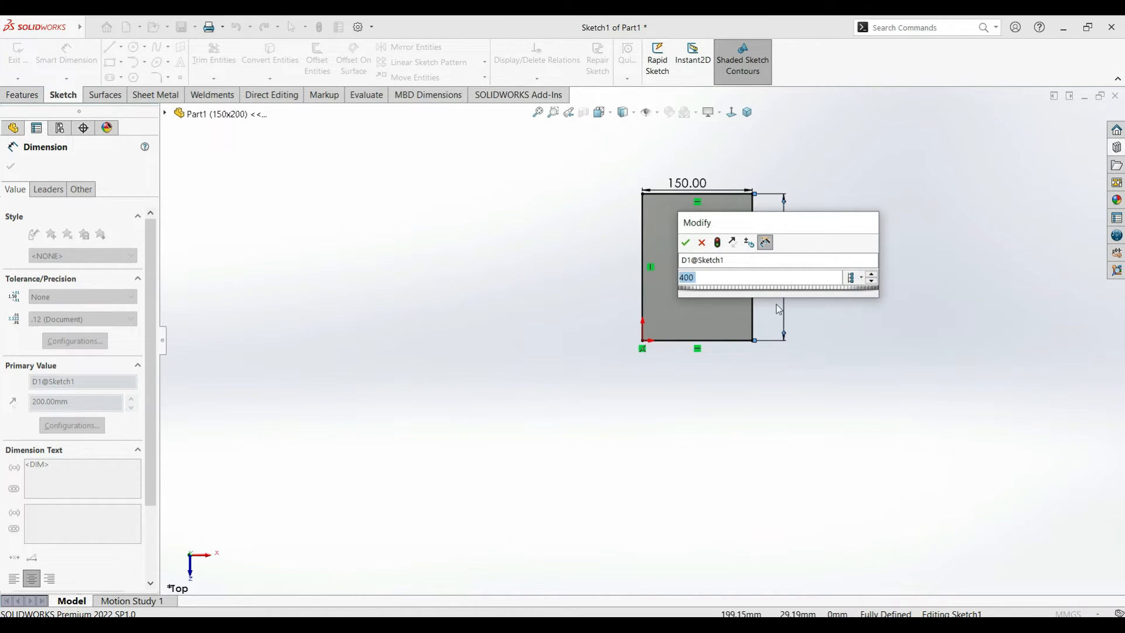
click(685, 241)
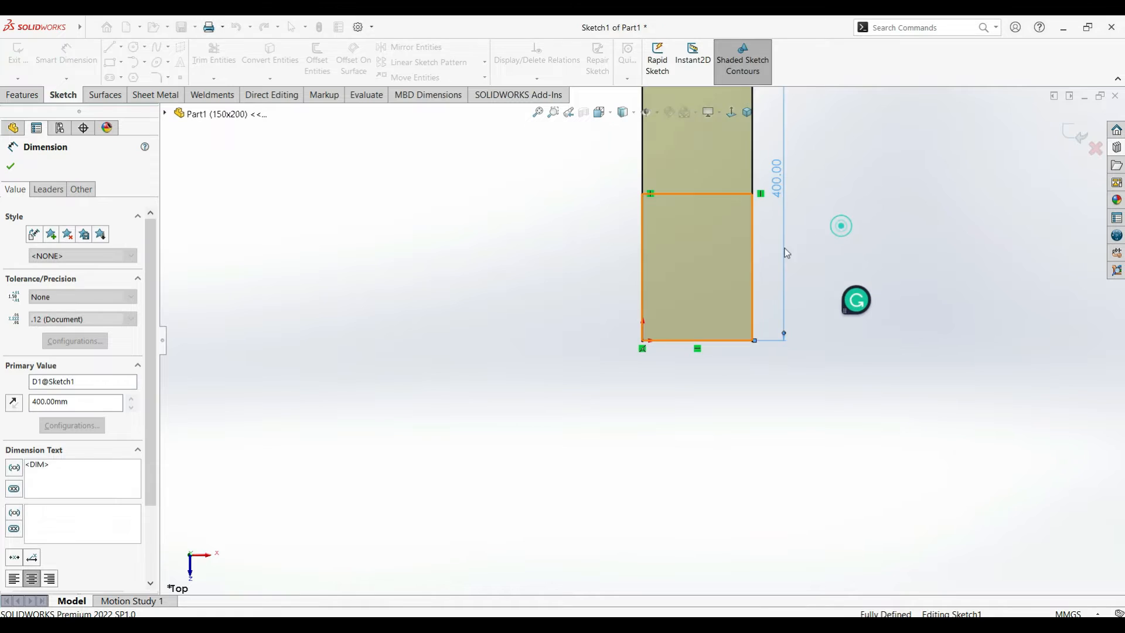
click(841, 226)
Step: Set the rectangle's vertical dimension to 200 mm for the 150x200 configuration only
double_click(779, 189)
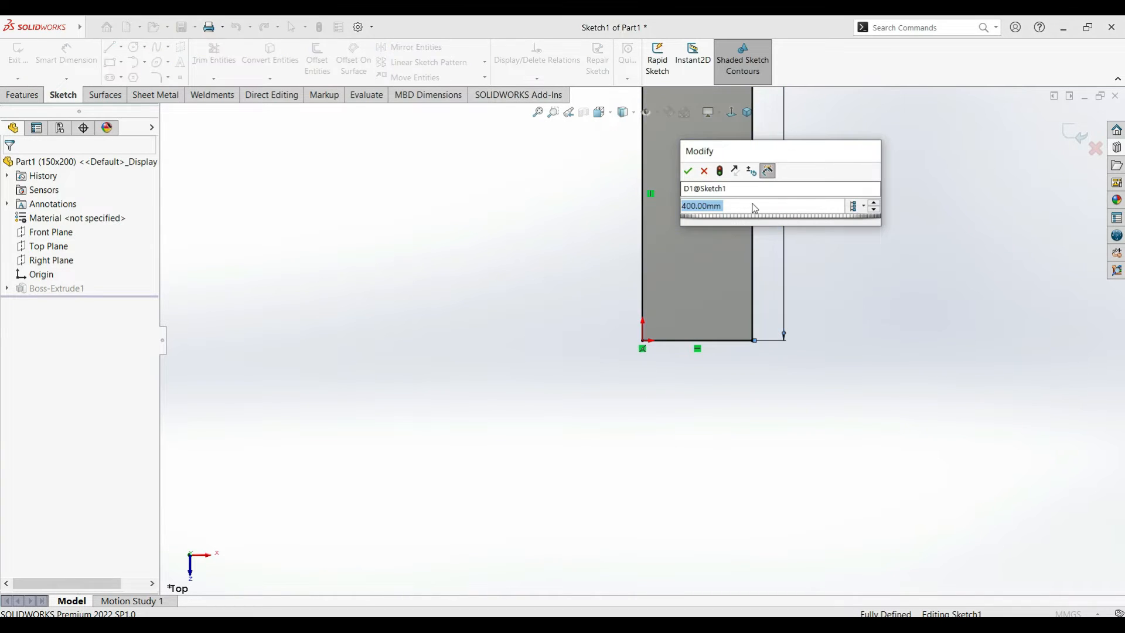
text(200)
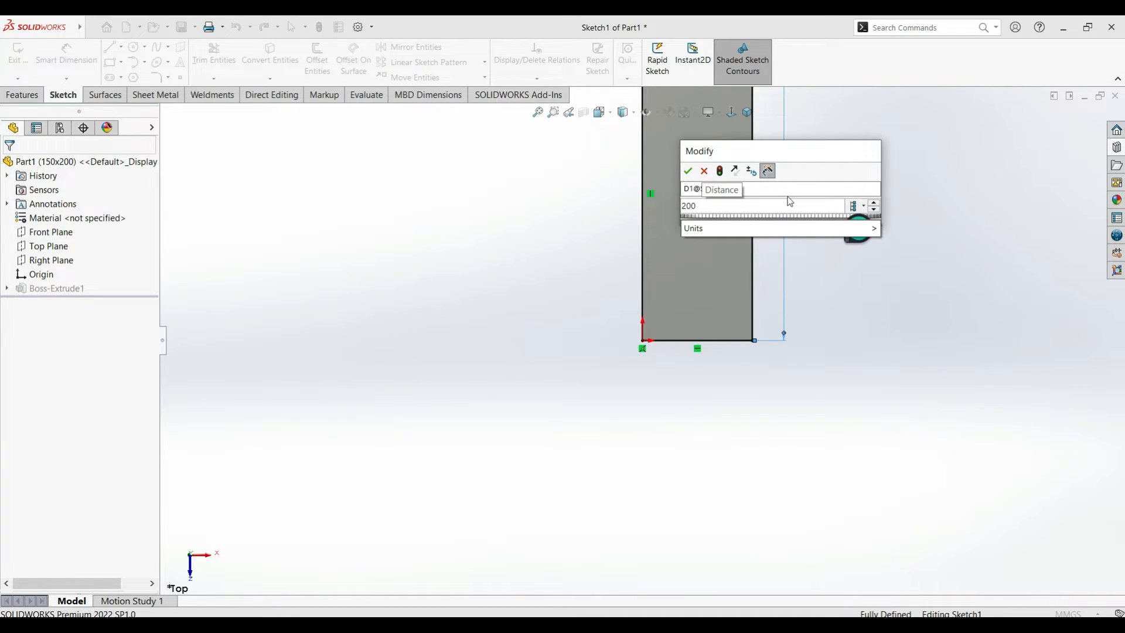
click(854, 205)
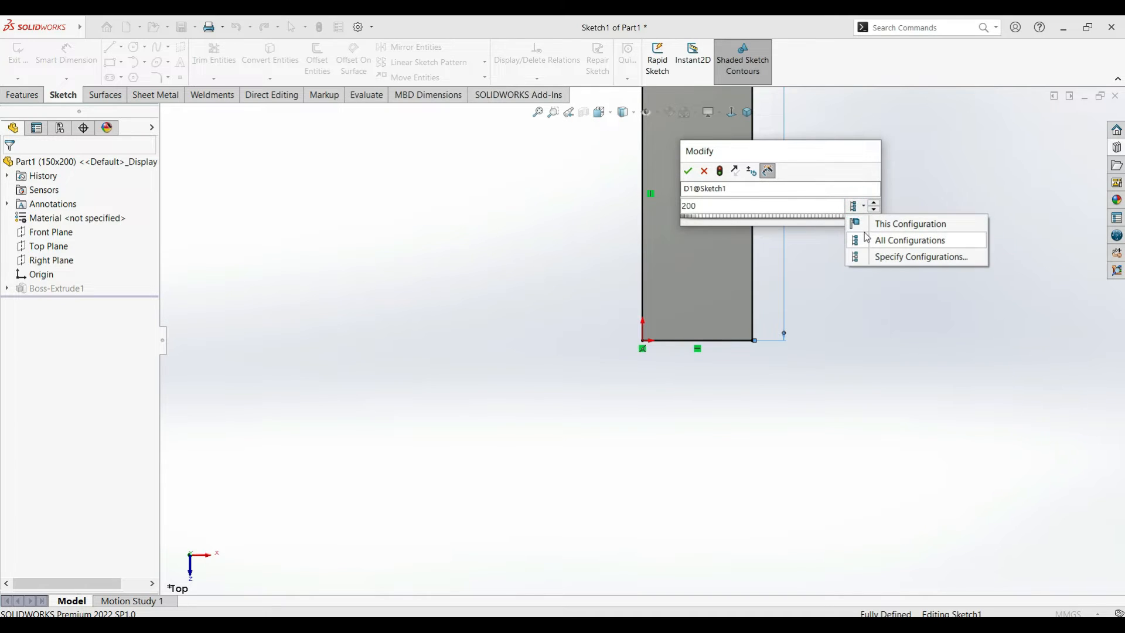
click(860, 225)
click(690, 172)
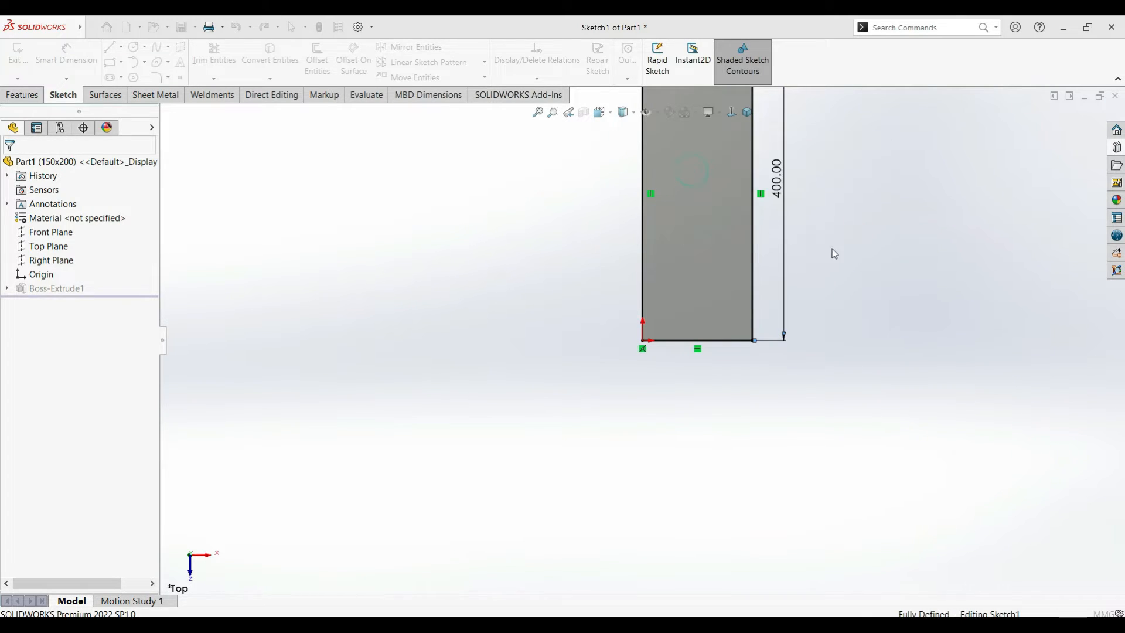
scroll(716, 220, up, 4)
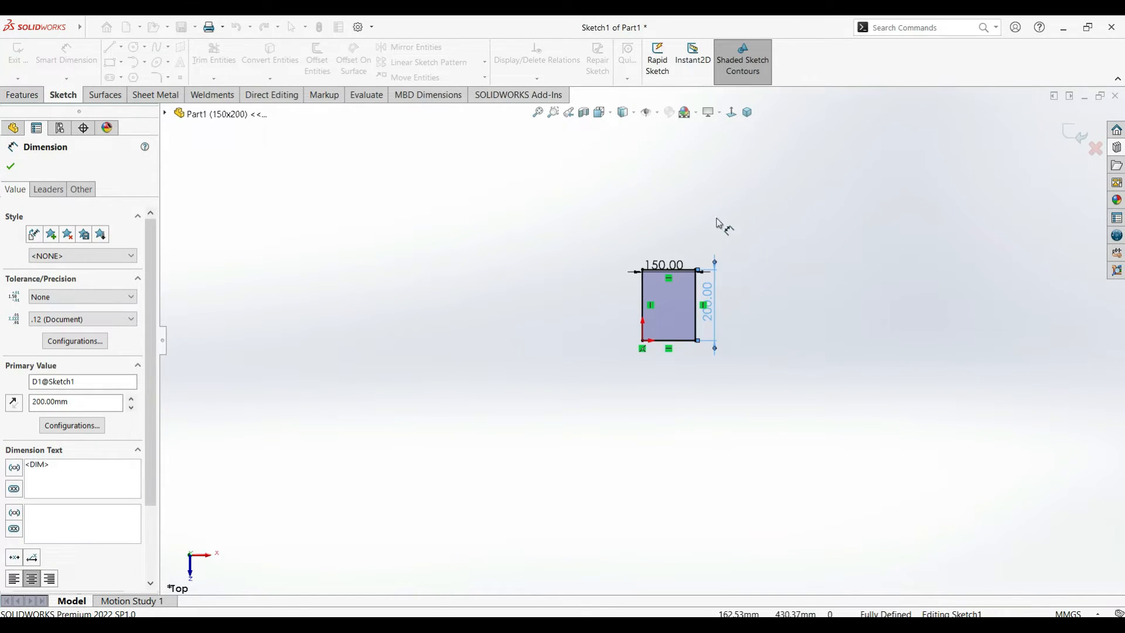
Step: Close the dimension properties and exit the base sketch of the 150x200 configuration
key(Escape)
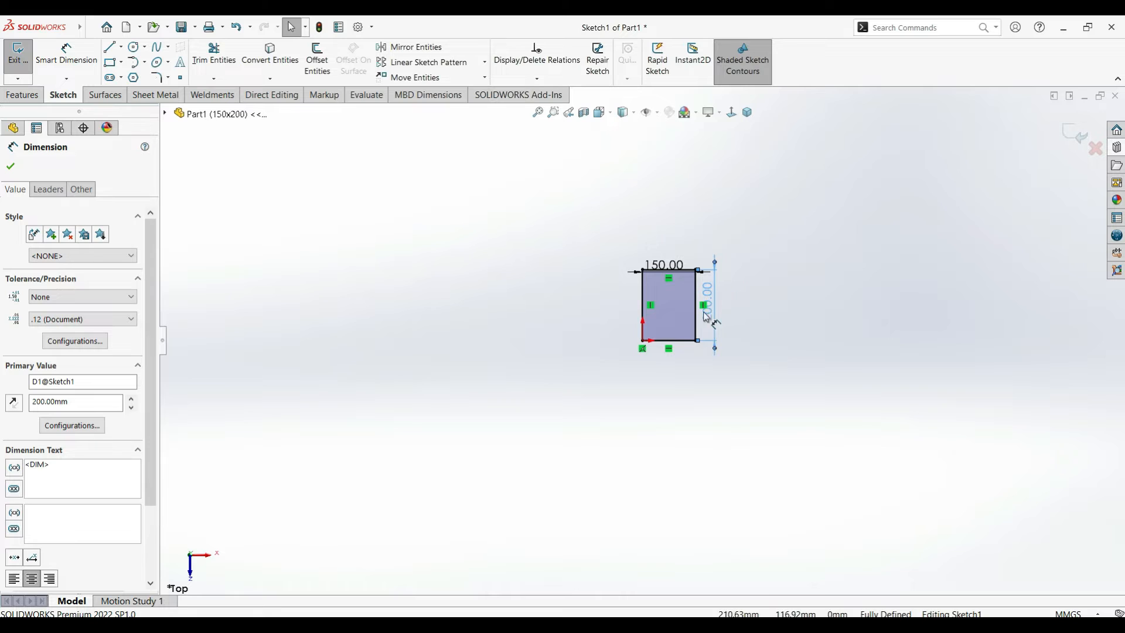
click(12, 168)
click(1077, 135)
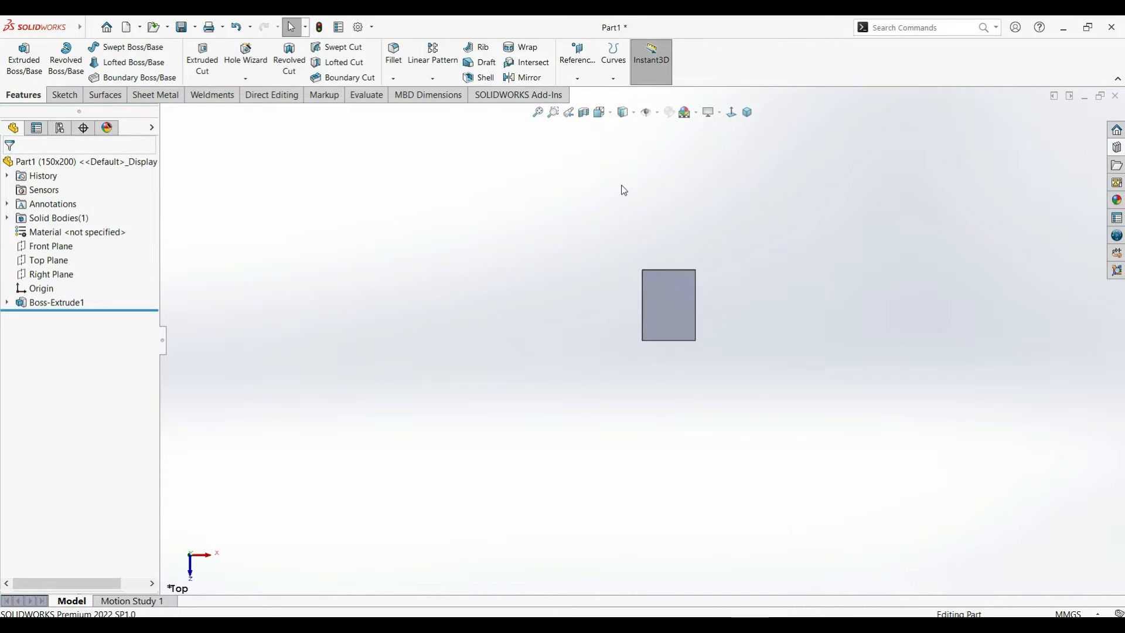
Step: Activate the 200x250 configuration and open the plate extrusion's base sketch for editing
click(60, 128)
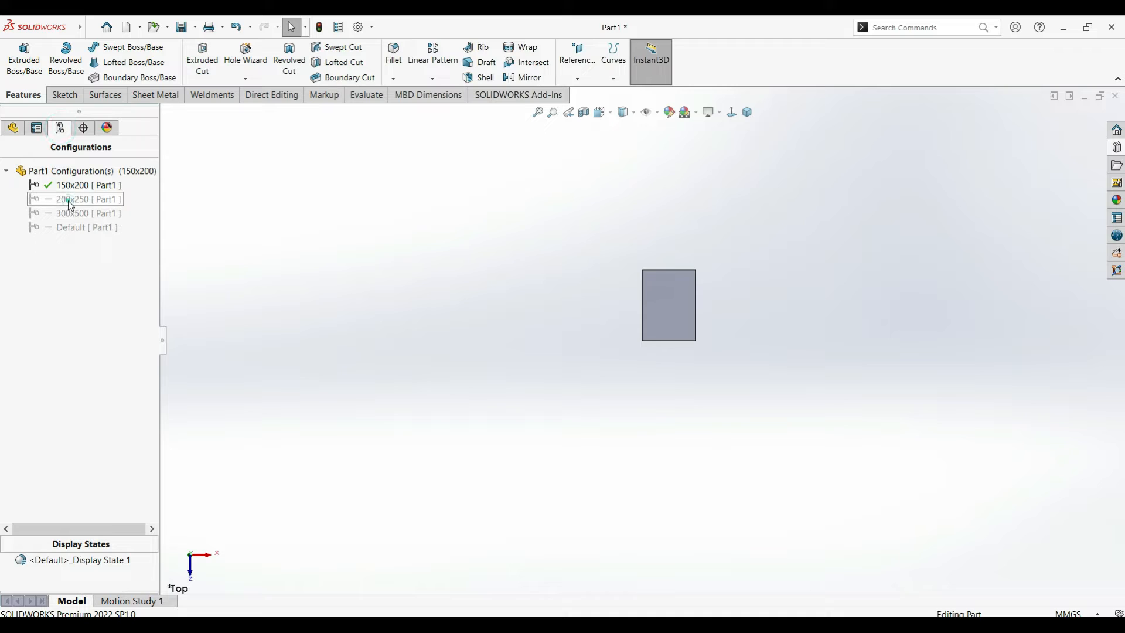
double_click(74, 200)
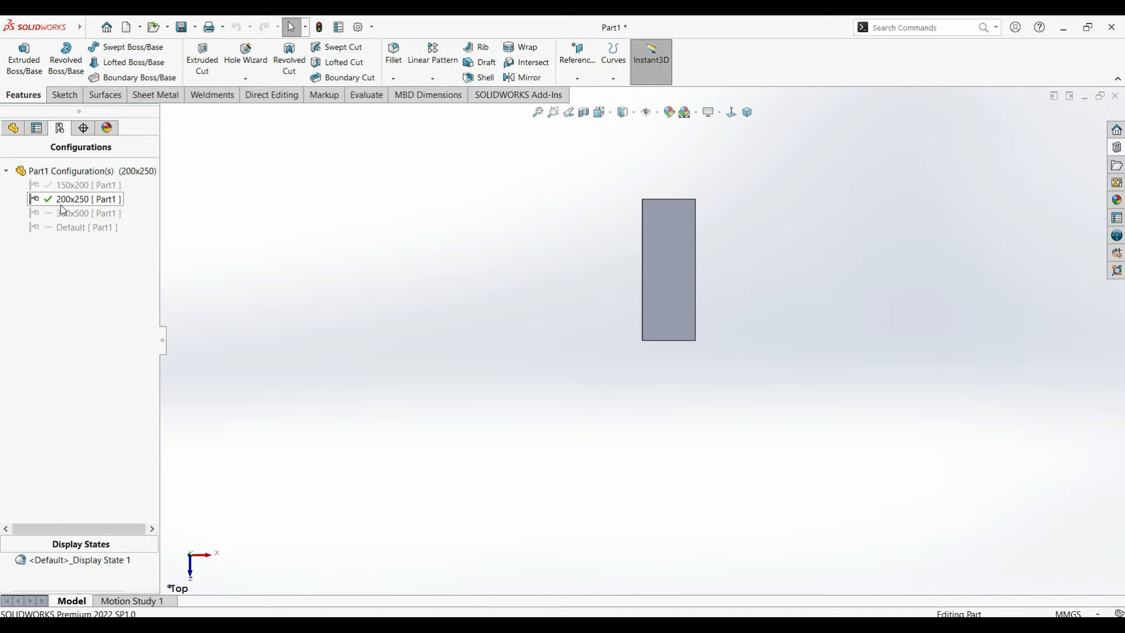
click(13, 128)
right_click(65, 304)
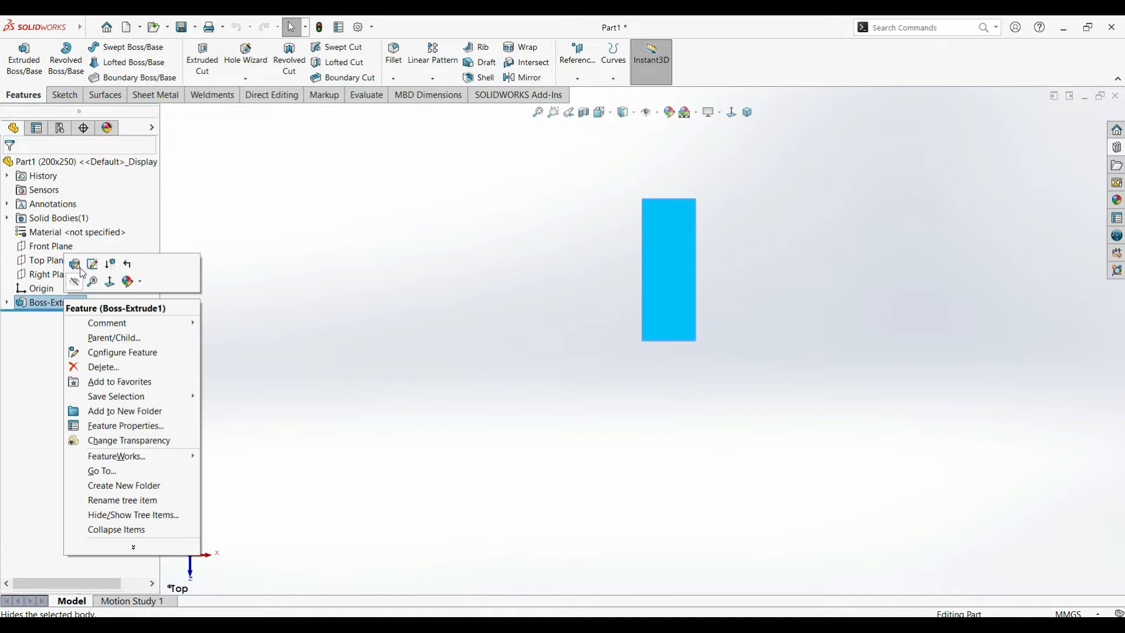
click(91, 263)
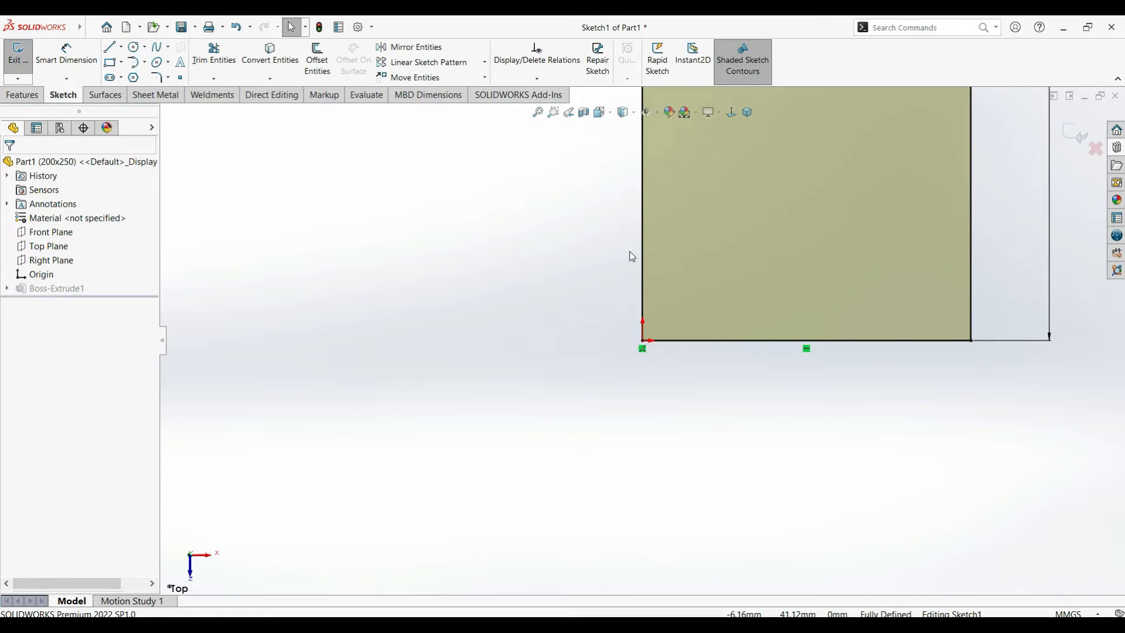
Step: Set the rectangle's horizontal dimension to 200 mm for this configuration only
double_click(661, 203)
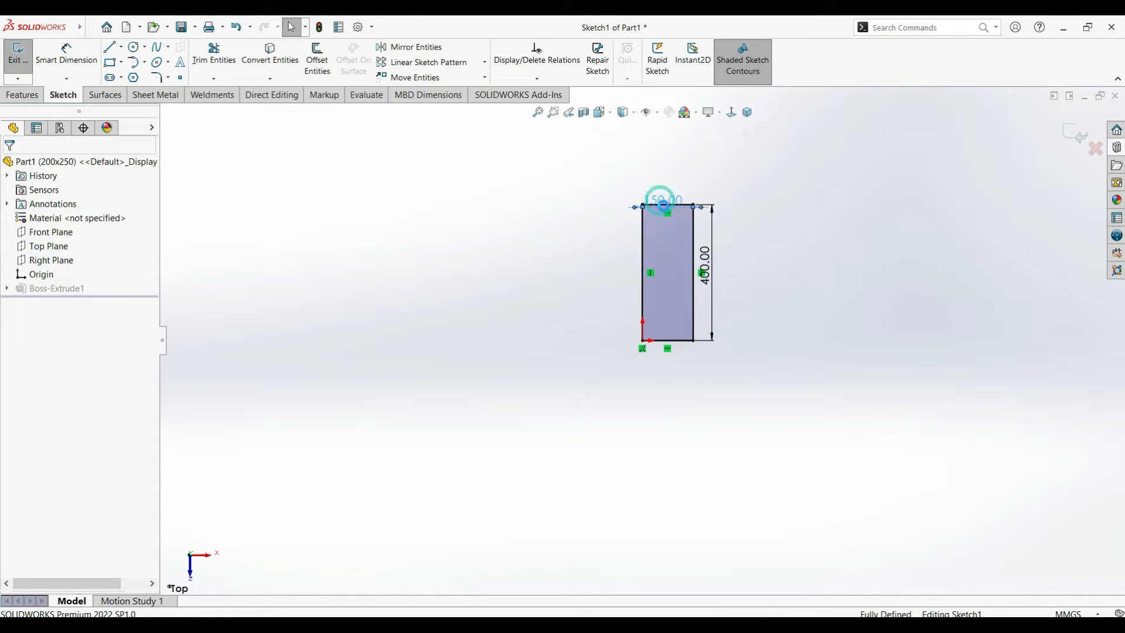
text(200)
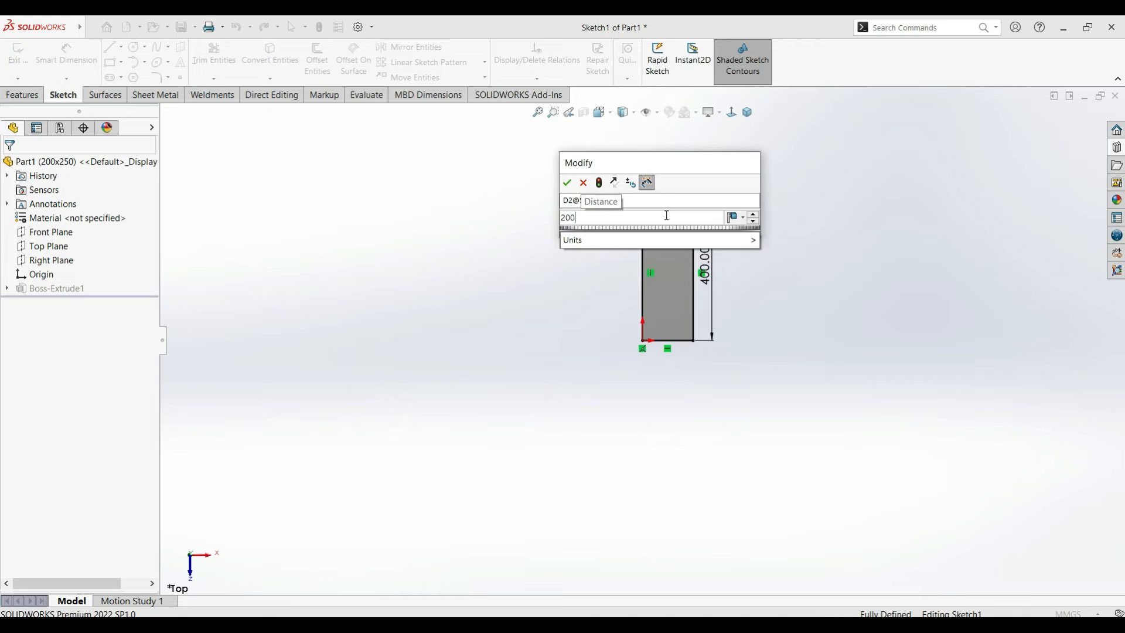
click(736, 217)
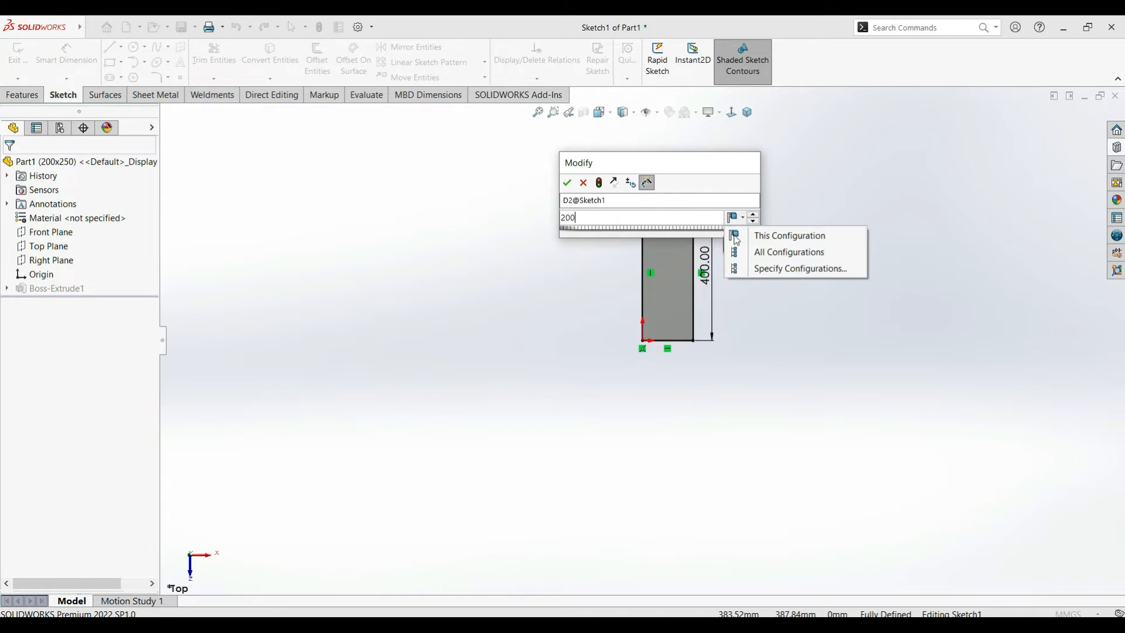
click(743, 238)
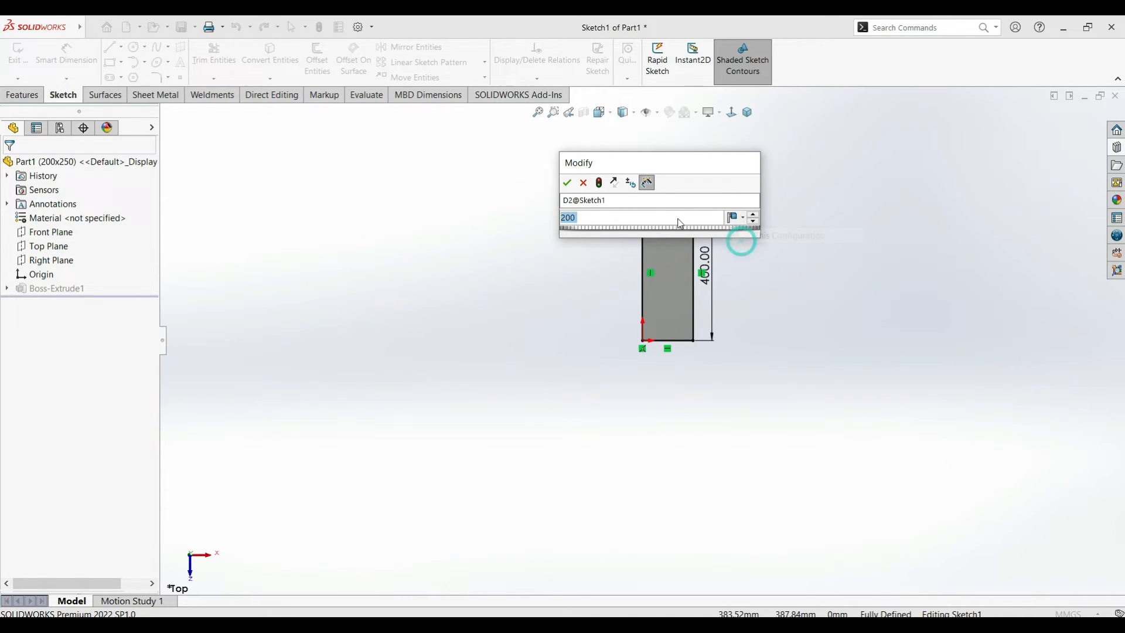
click(567, 182)
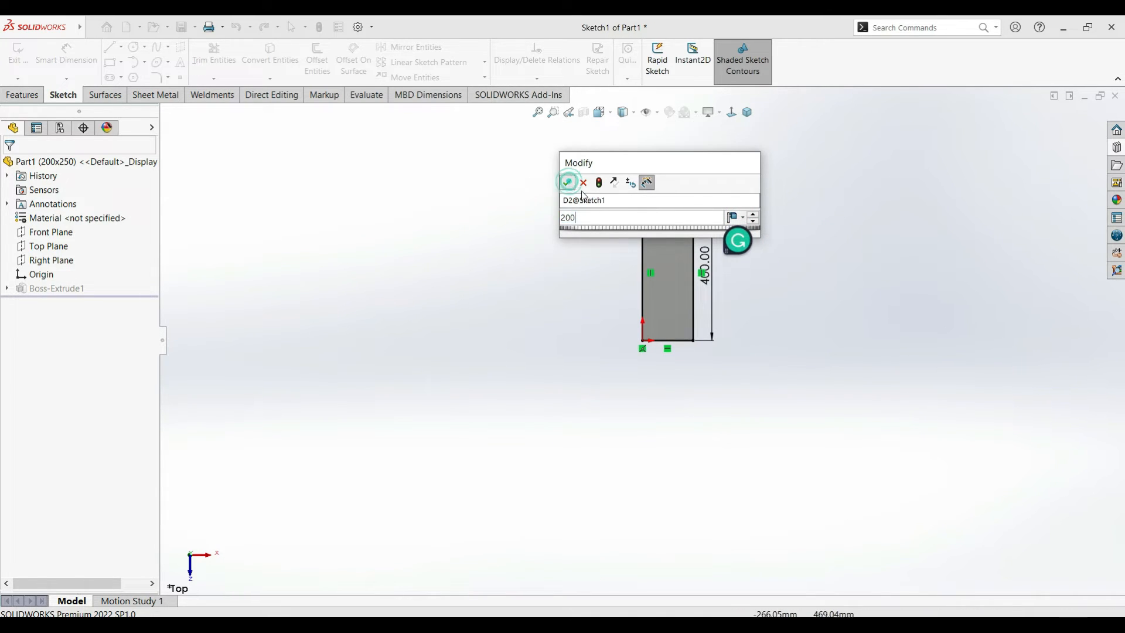
Step: Set the rectangle's vertical dimension to 250 mm in the 200x250 configuration and exit the sketch
double_click(720, 273)
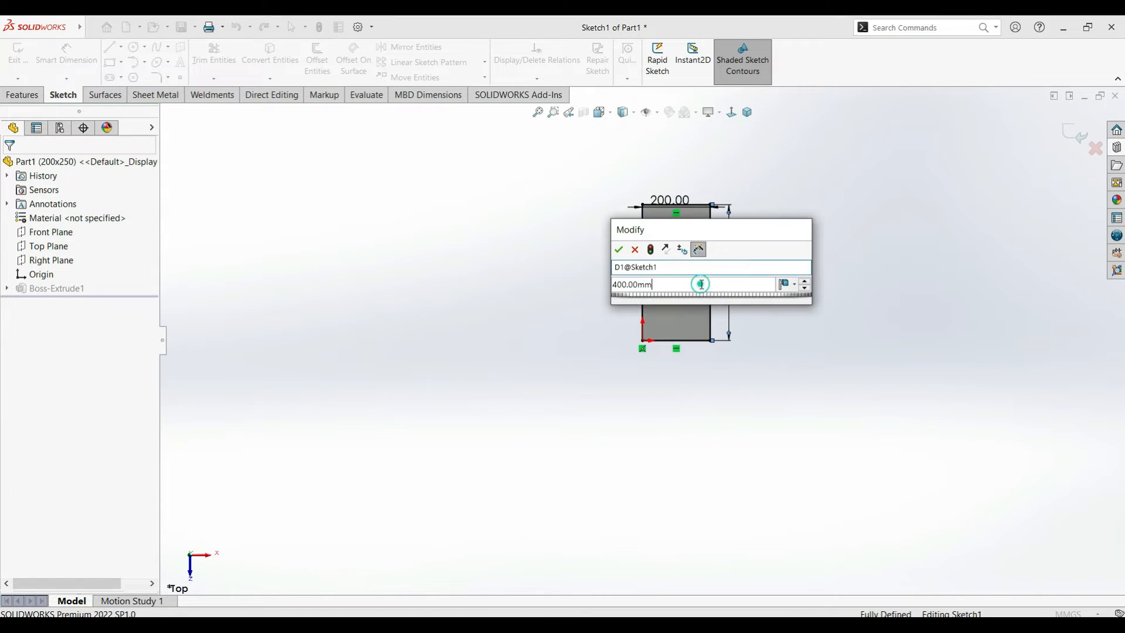
text(250)
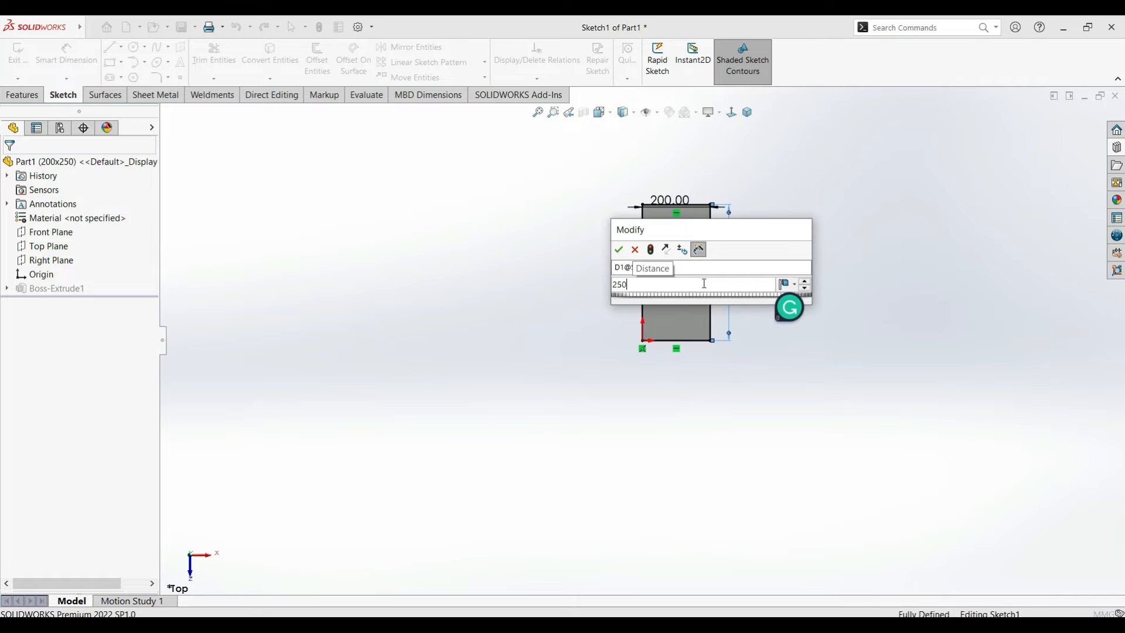
key(Return)
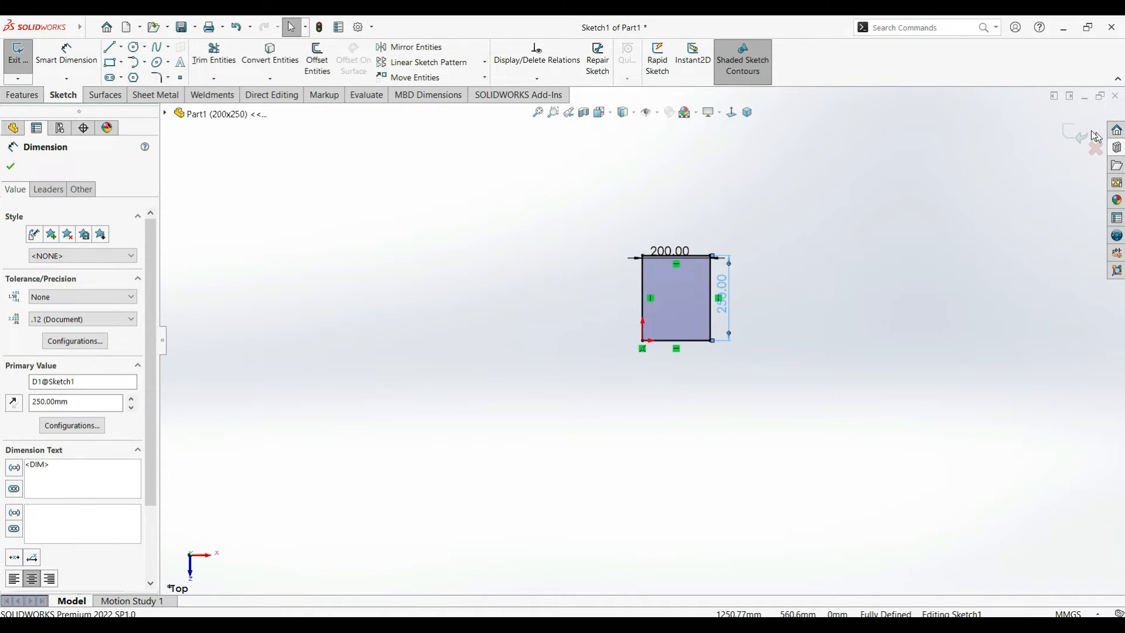
click(1071, 138)
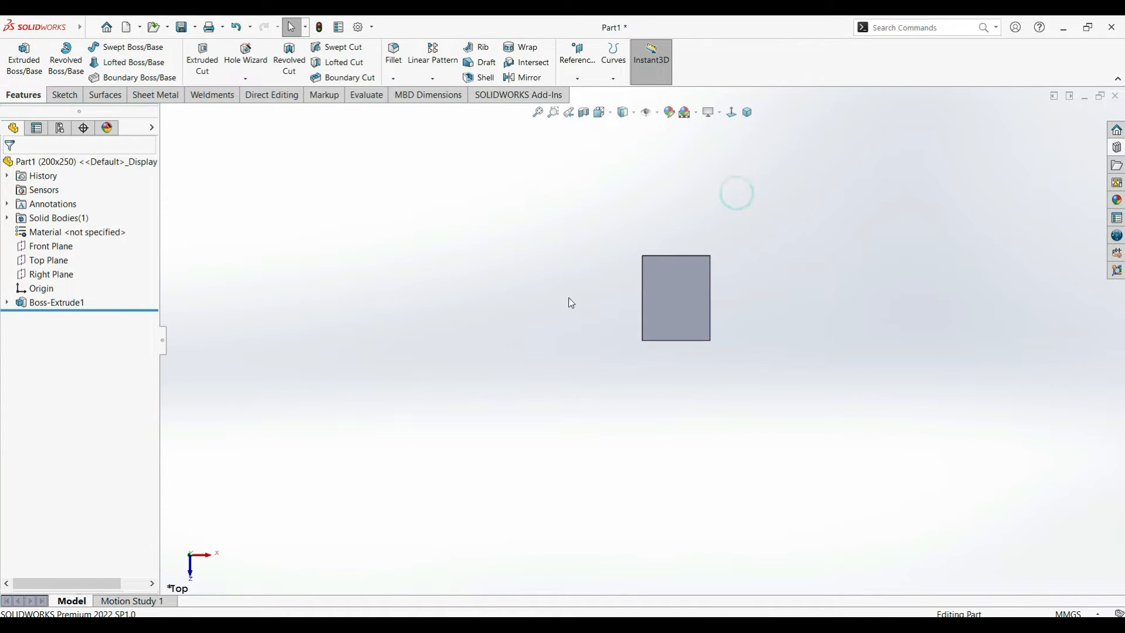
Step: Activate the 300x500 configuration and open the plate extrusion's base sketch for editing
click(58, 132)
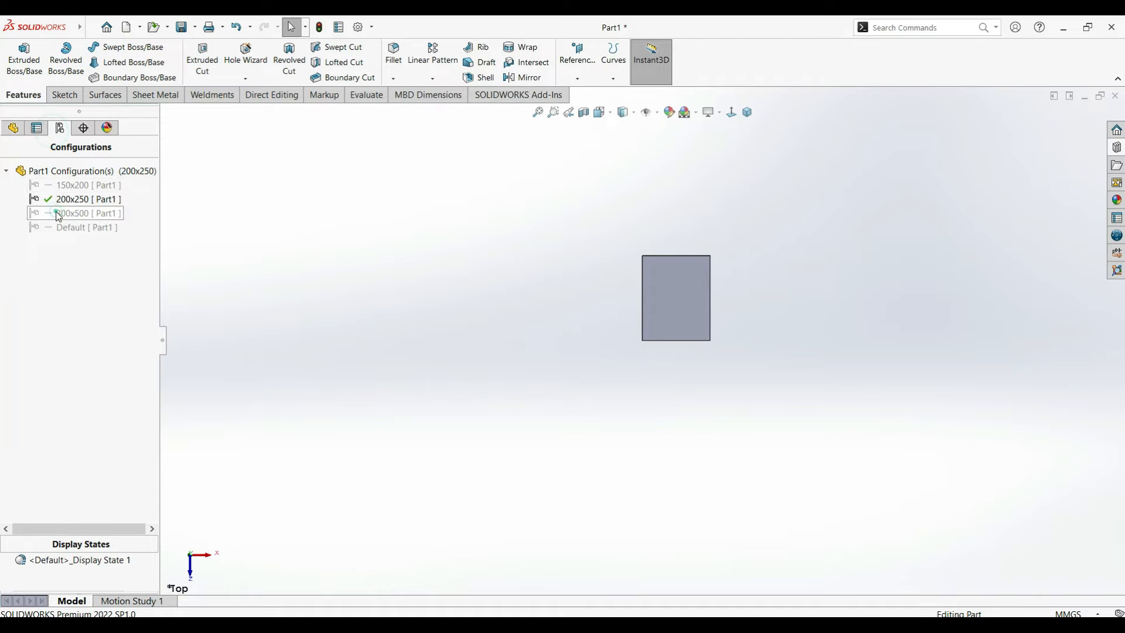
double_click(70, 213)
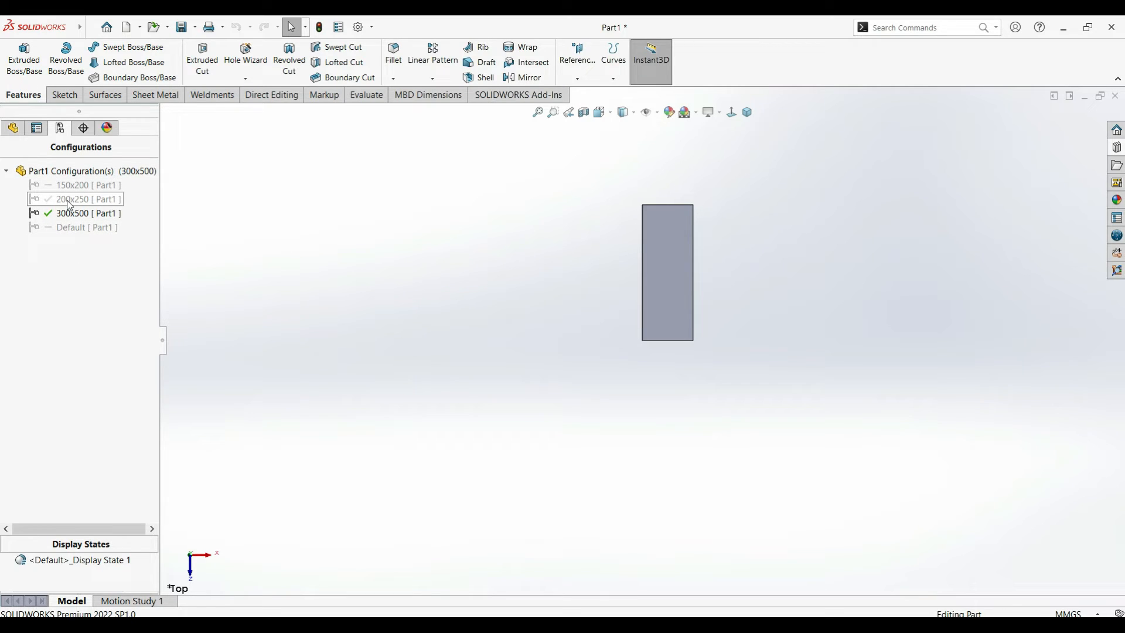
click(12, 127)
click(55, 302)
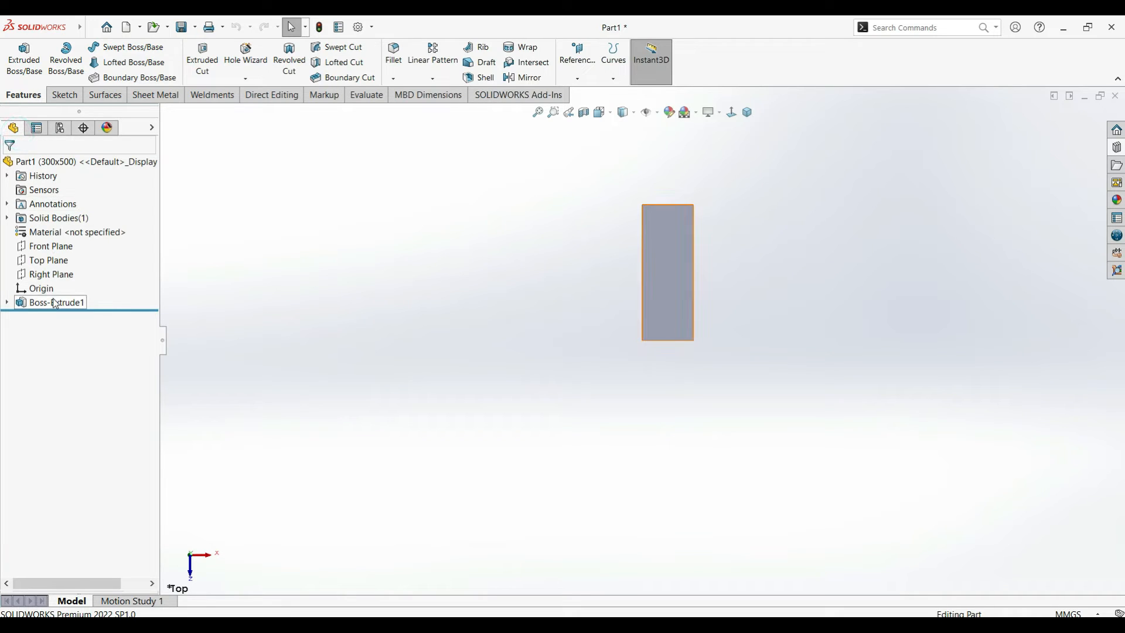
right_click(55, 302)
click(83, 261)
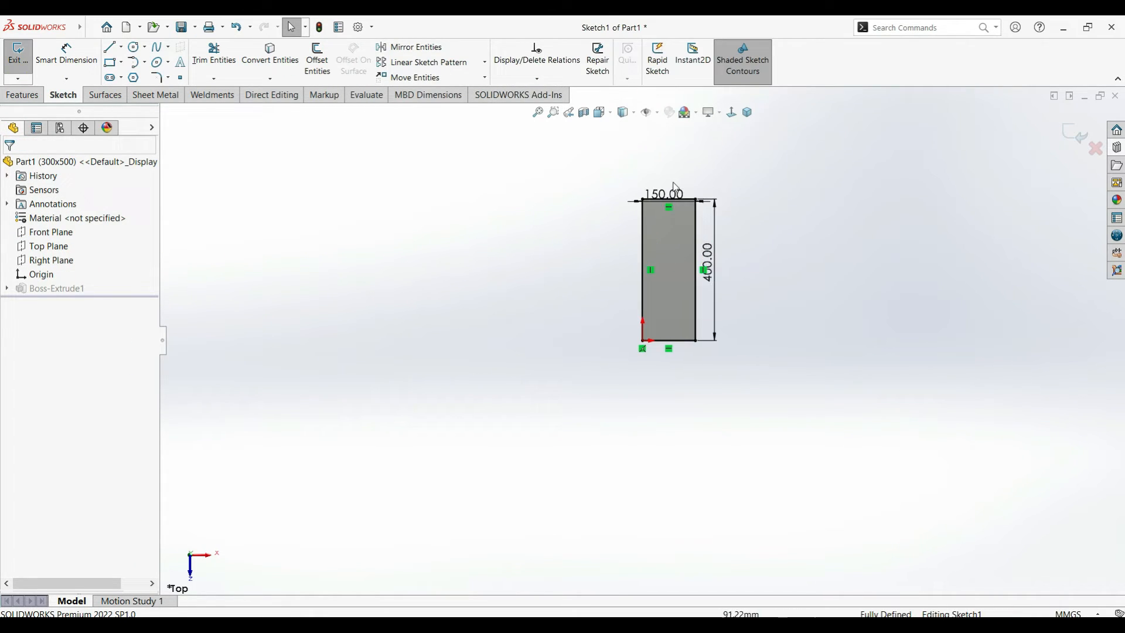
Step: Set the rectangle's horizontal dimension to 300 mm in the 300x500 configuration
double_click(666, 192)
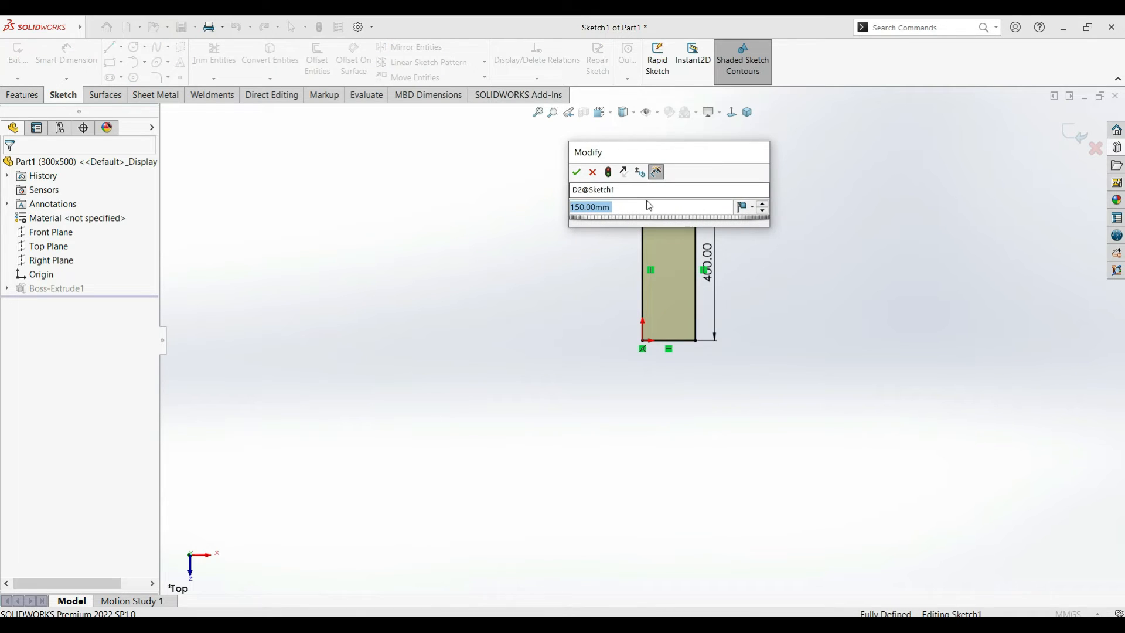
text(300)
key(Return)
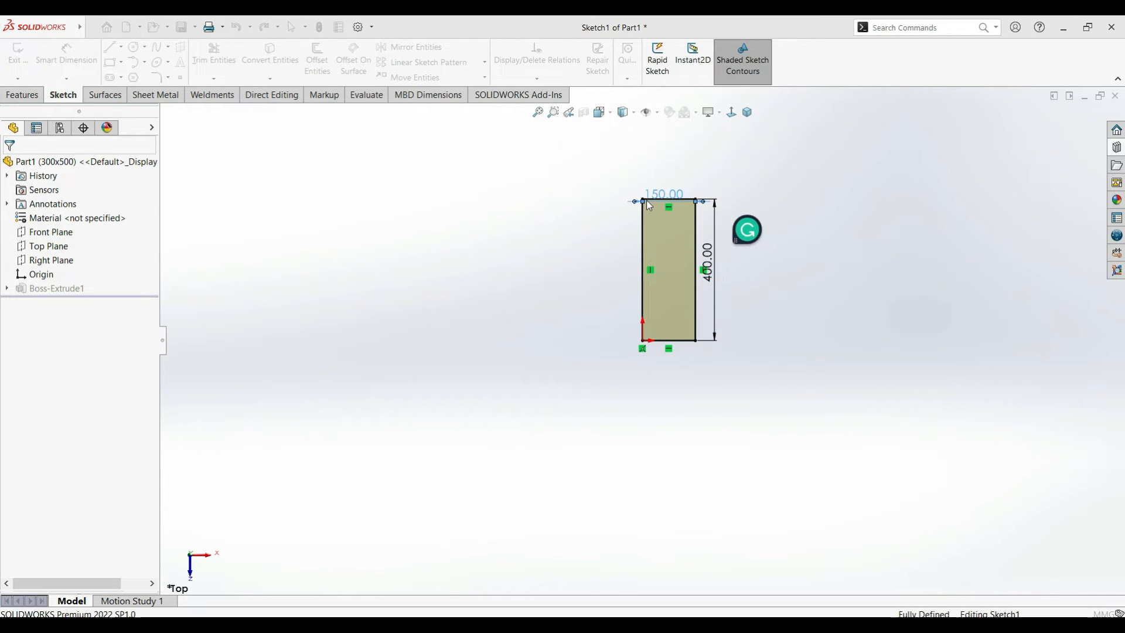
click(682, 189)
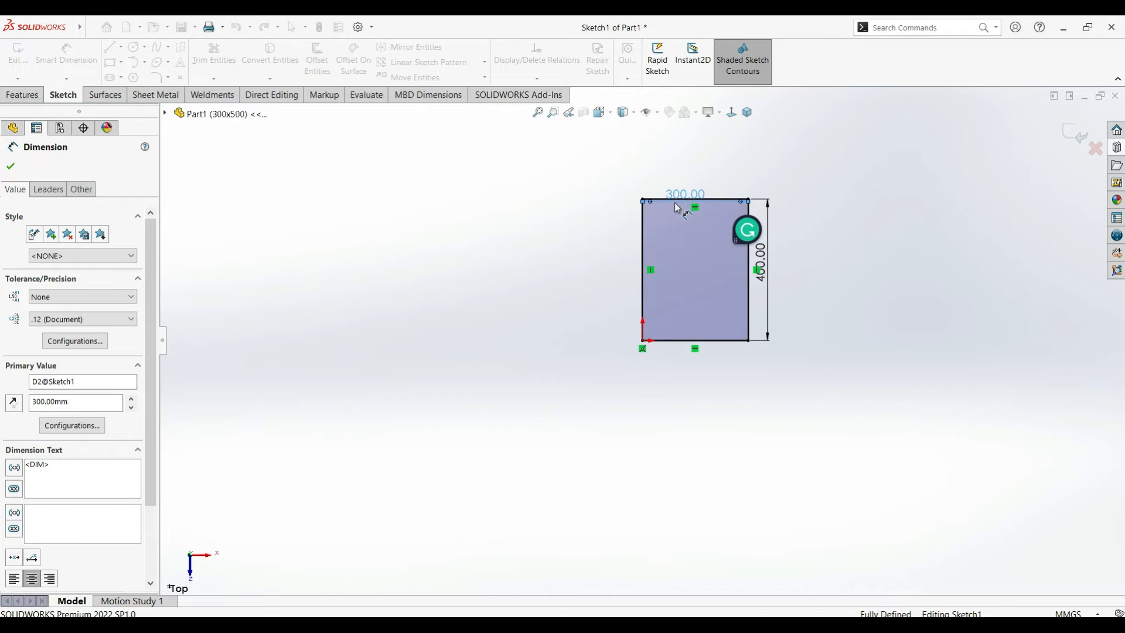
scroll(681, 196, down, 2)
click(690, 188)
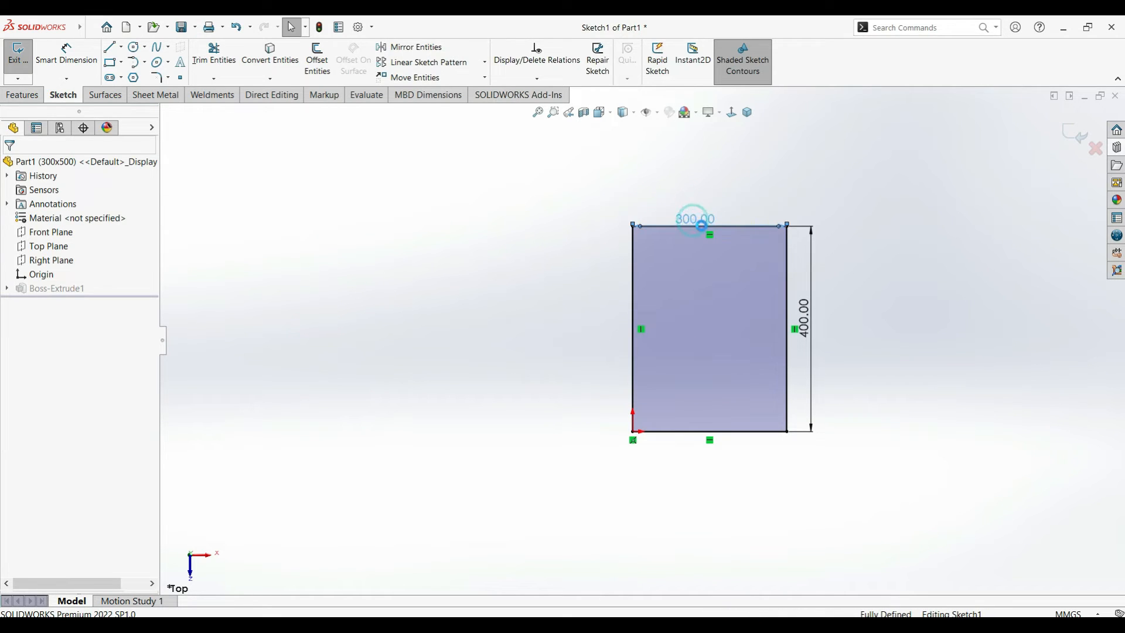
Step: Reopen the rectangle's horizontal dimension and specify 300x500 and Default as the configurations it modifies
double_click(693, 219)
click(767, 238)
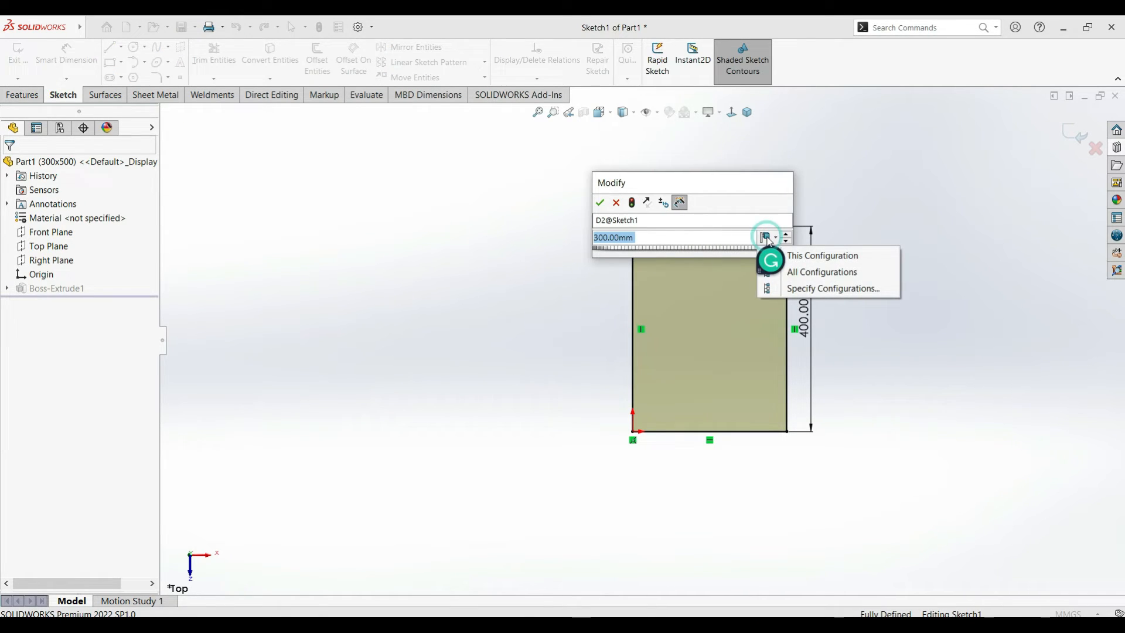
click(800, 292)
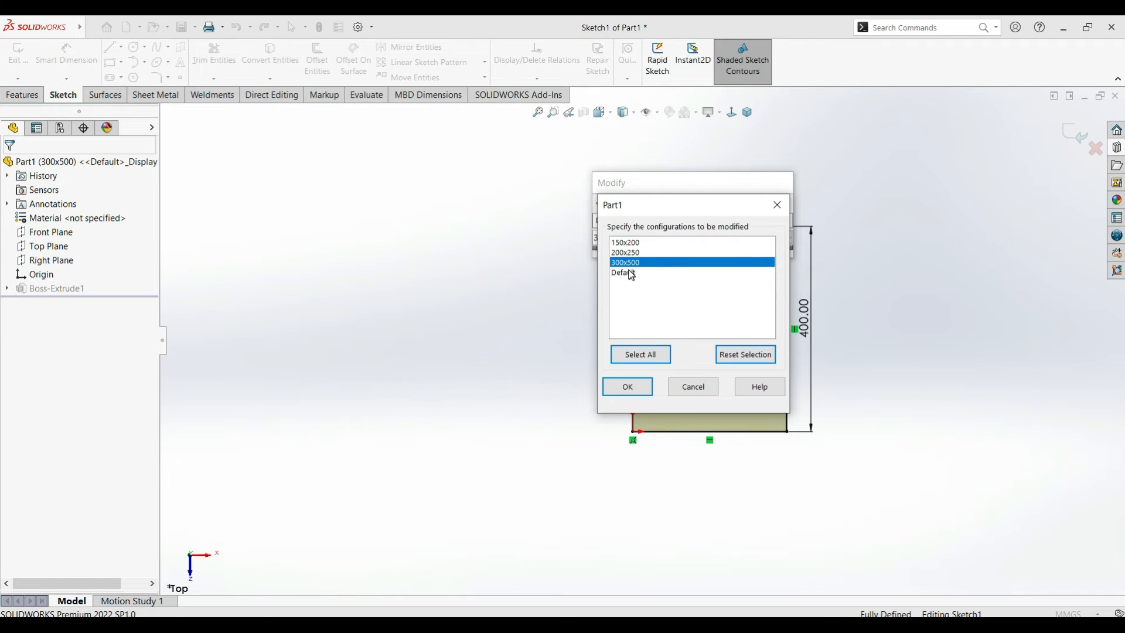
click(630, 276)
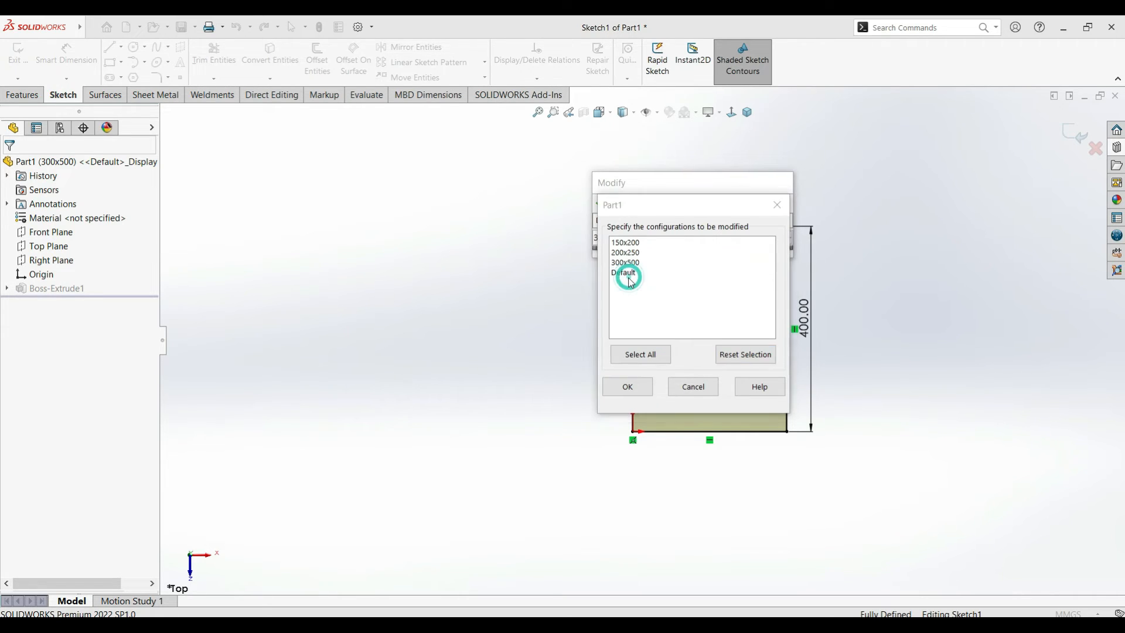
click(822, 258)
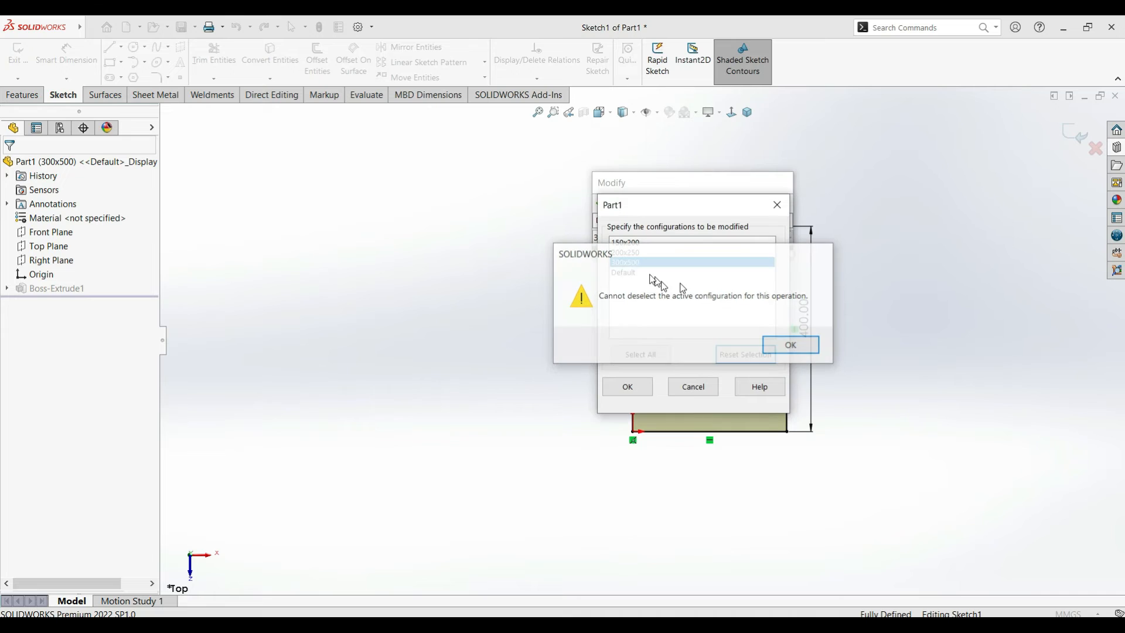
click(630, 274)
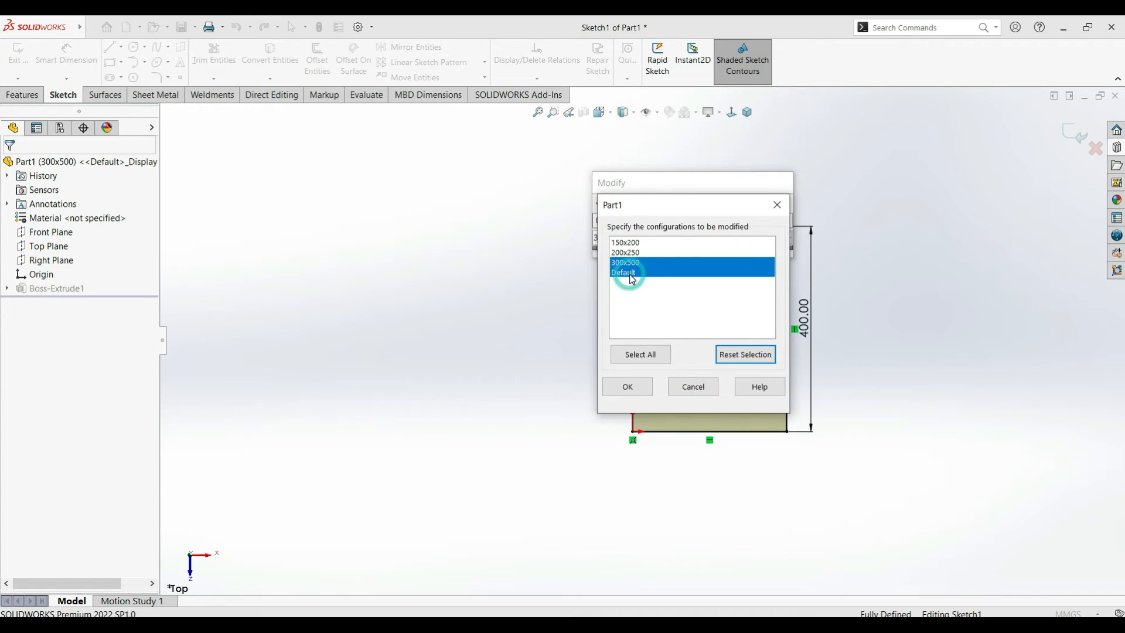
click(627, 384)
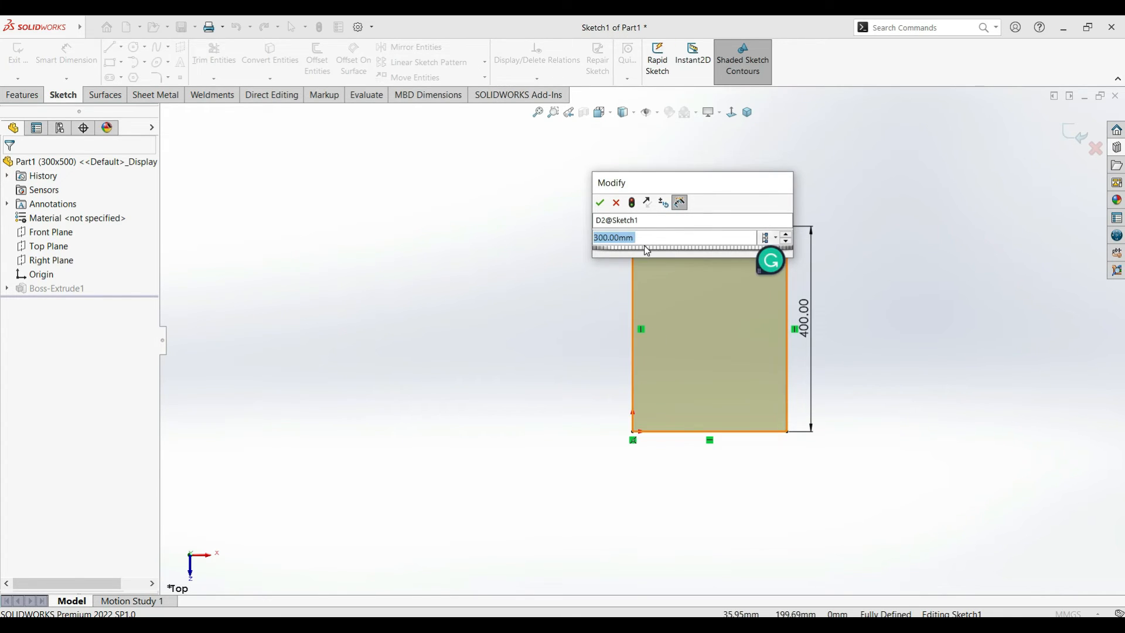
Step: Set the rectangle's horizontal dimension to 400 mm for the specified configurations 300x500 and Default, and exit the sketch
text(4)
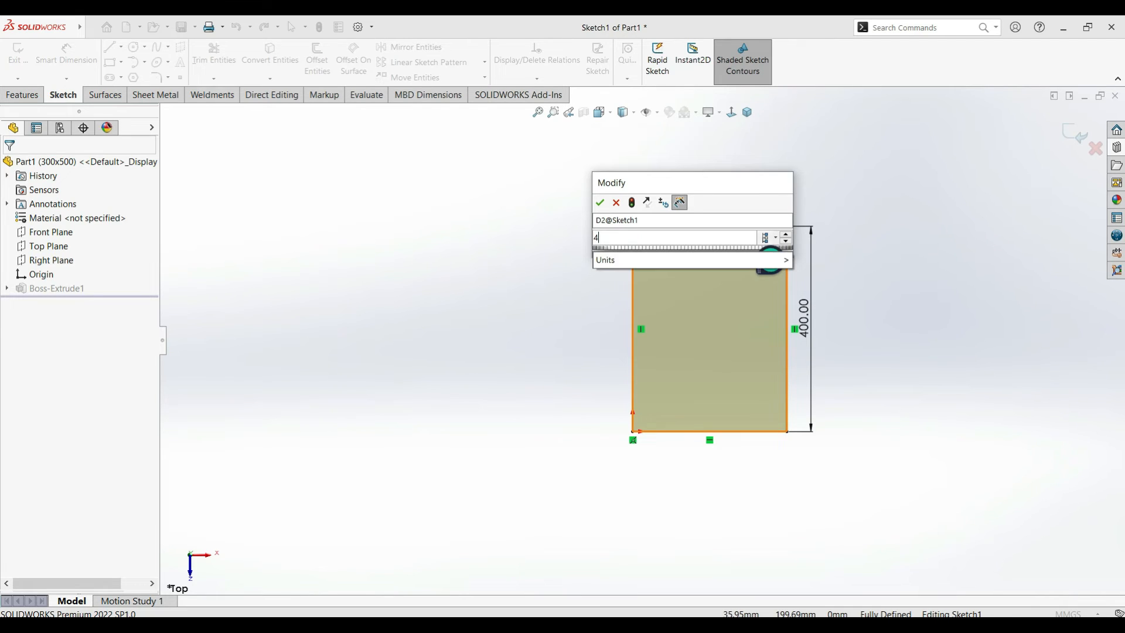
text(0)
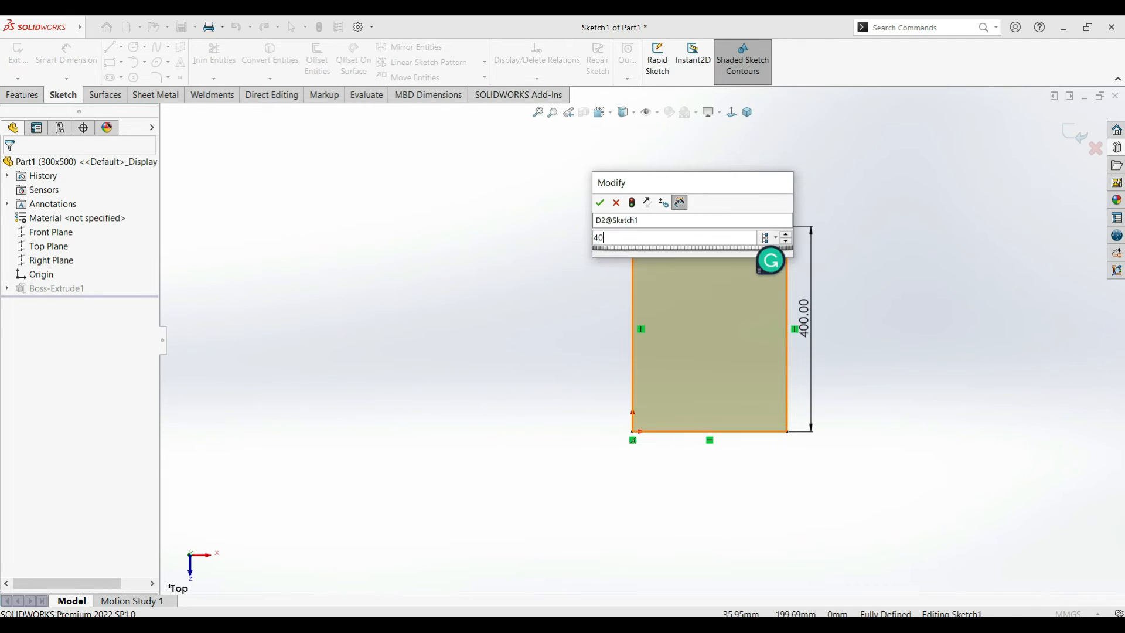
text(0)
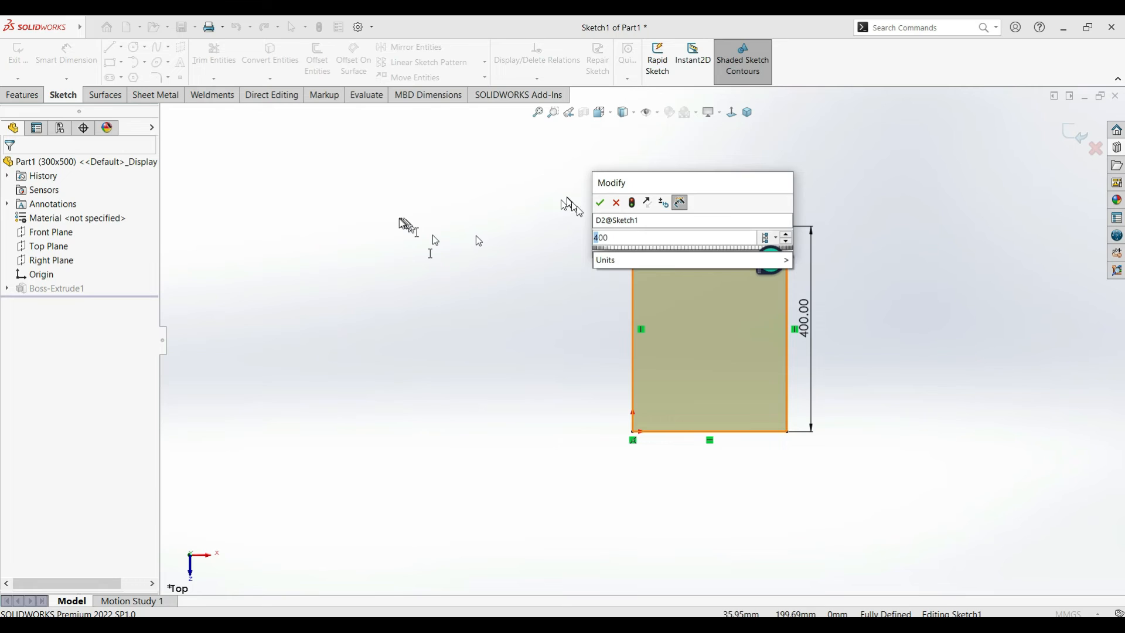
click(766, 238)
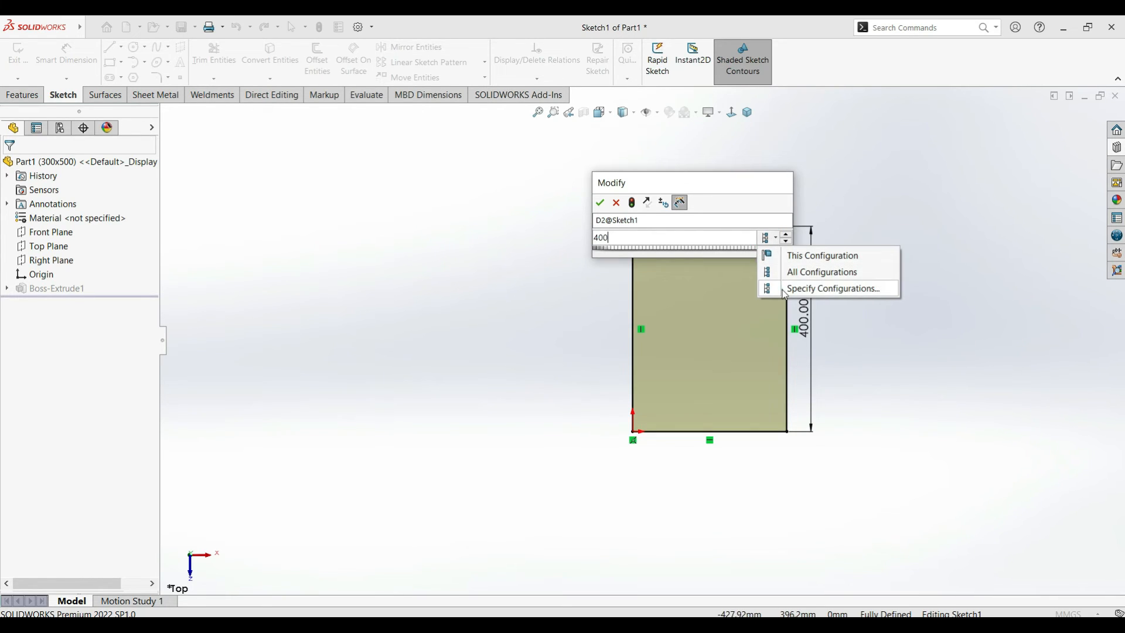
click(791, 289)
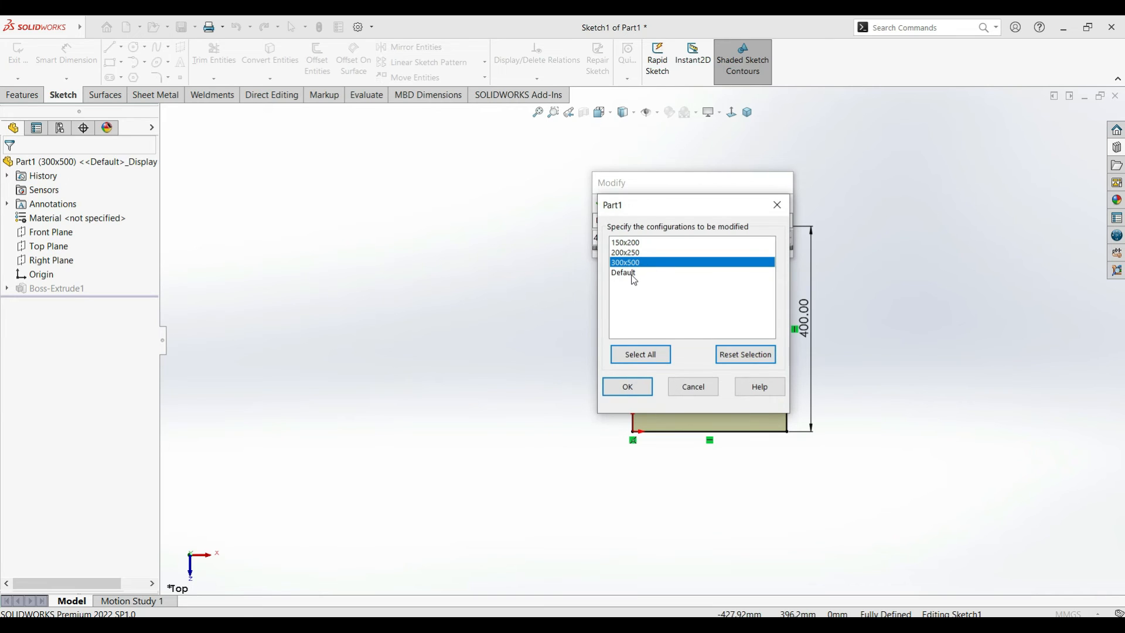
click(633, 273)
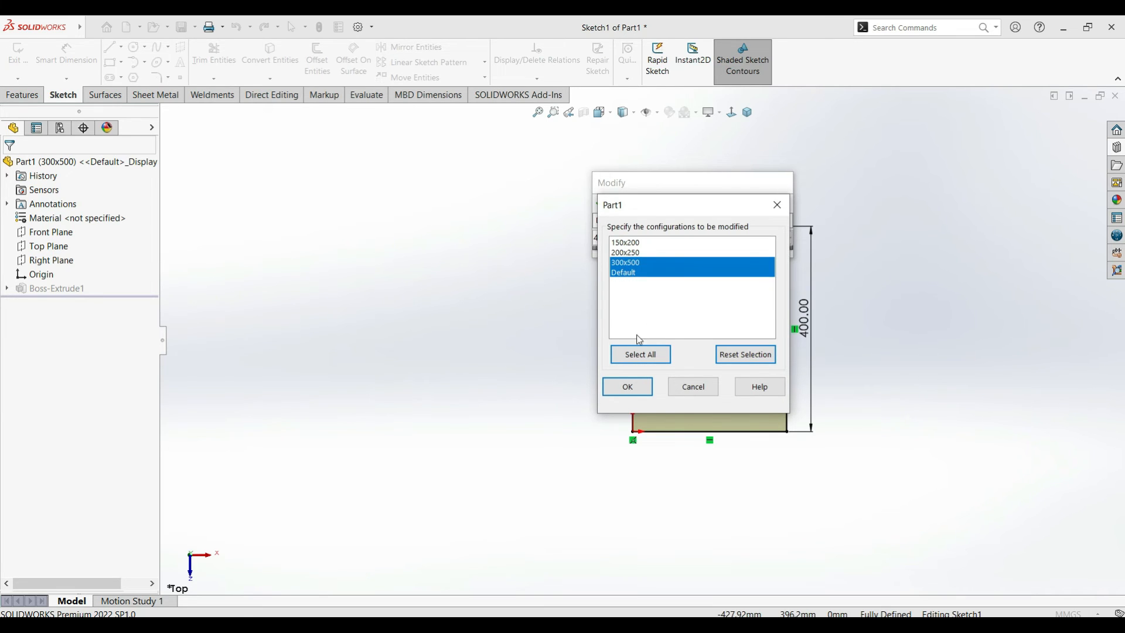
click(621, 386)
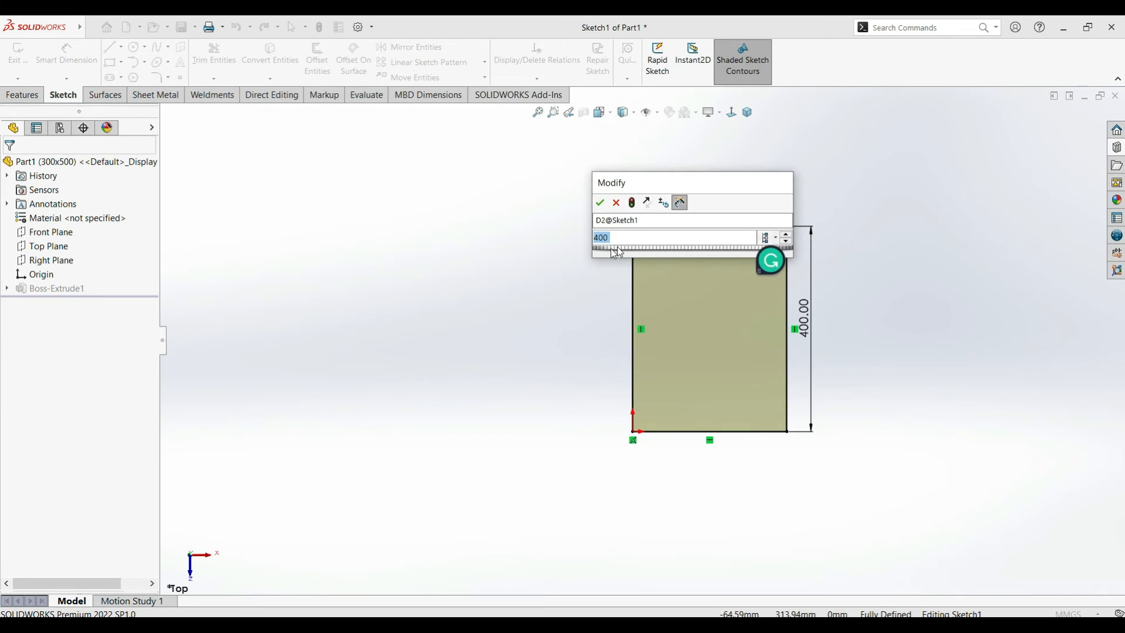
click(598, 204)
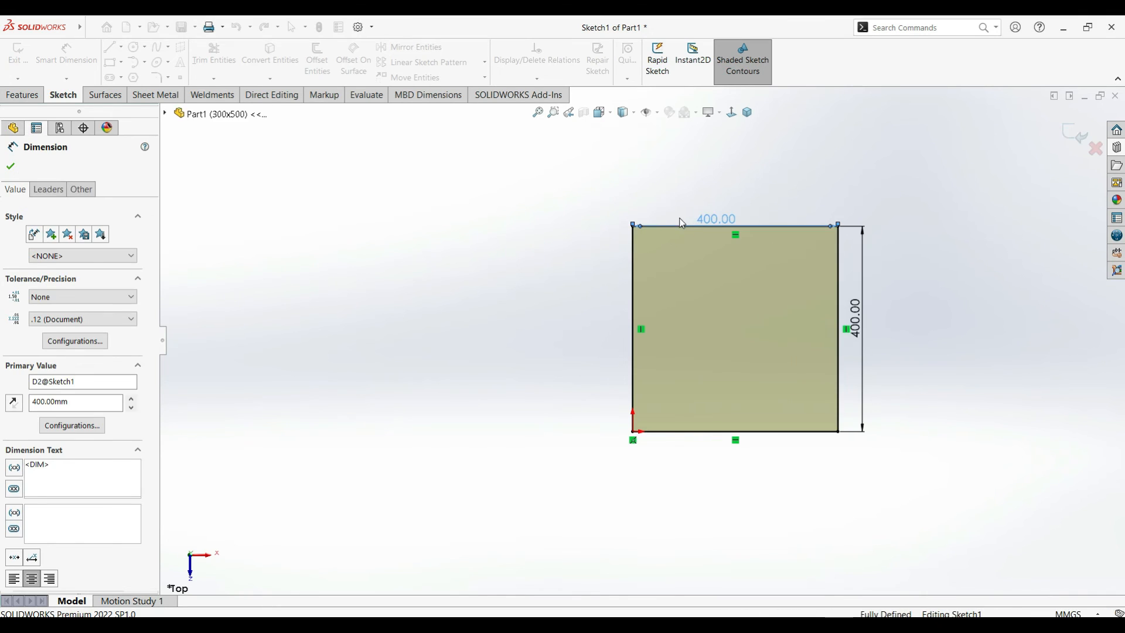
click(1075, 134)
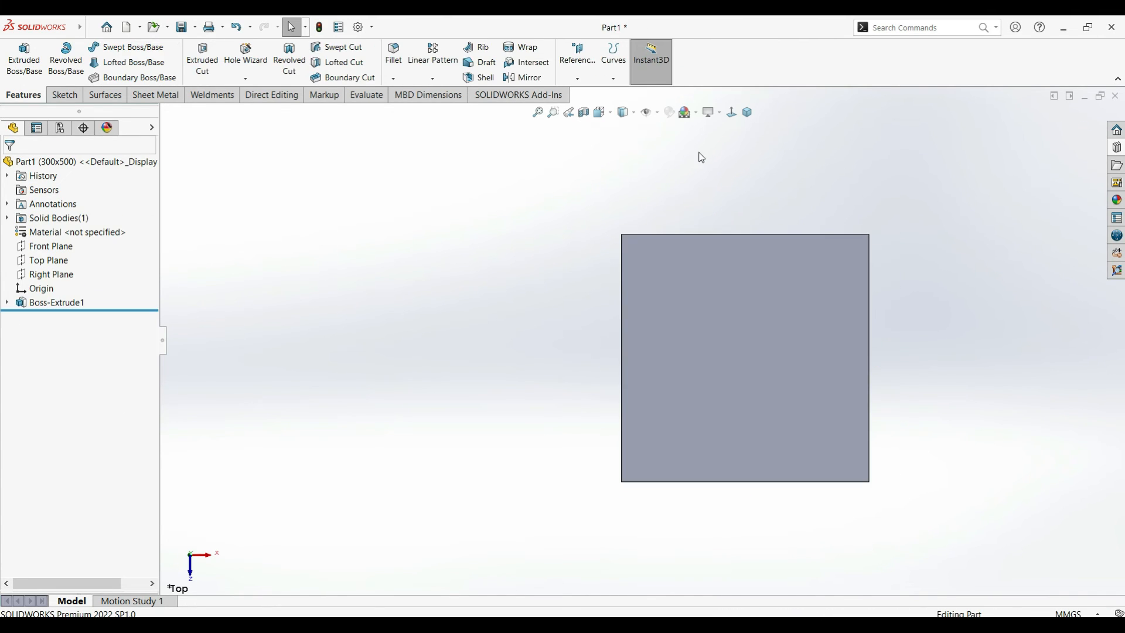
Step: Activate the 150x200 and 200x250 configurations in turn and check the plate's dimensions in each
click(60, 128)
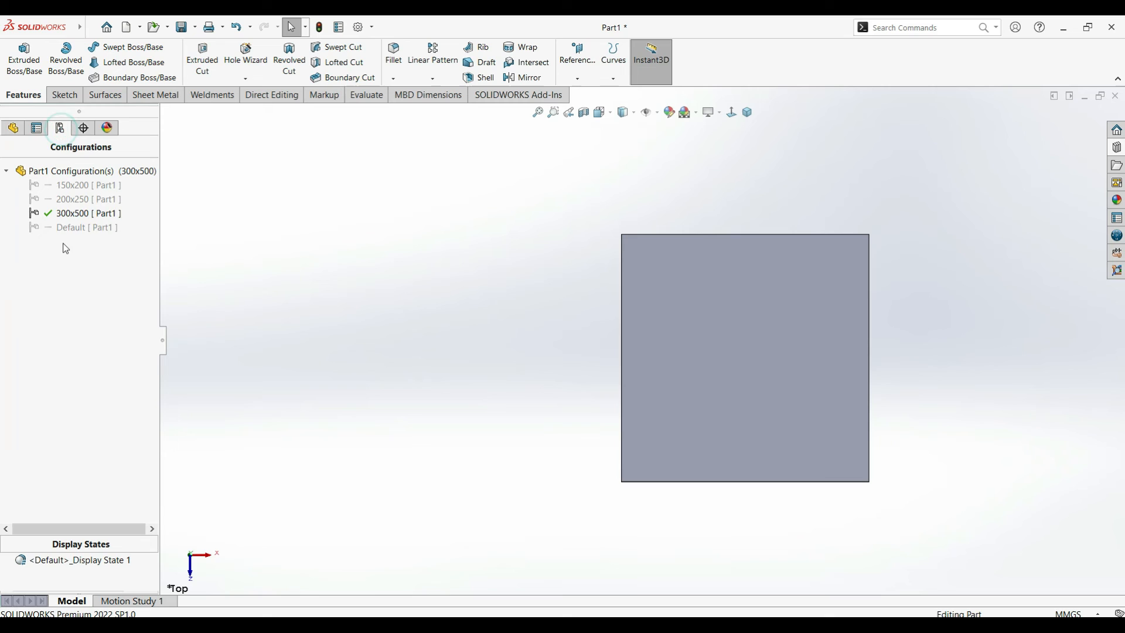
double_click(72, 186)
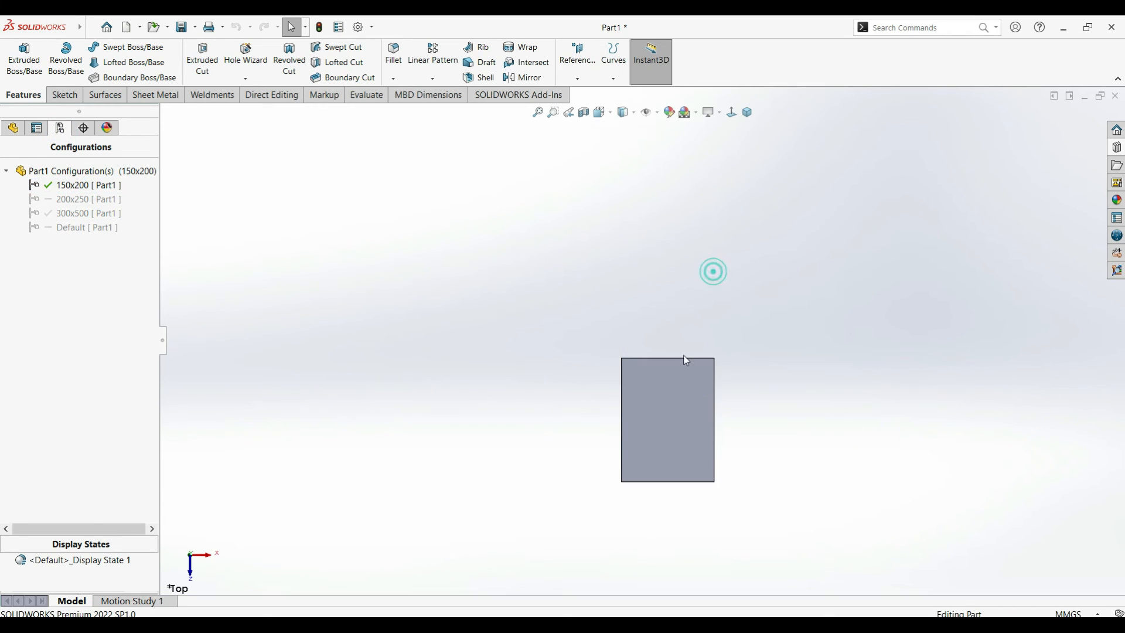
click(684, 381)
click(65, 200)
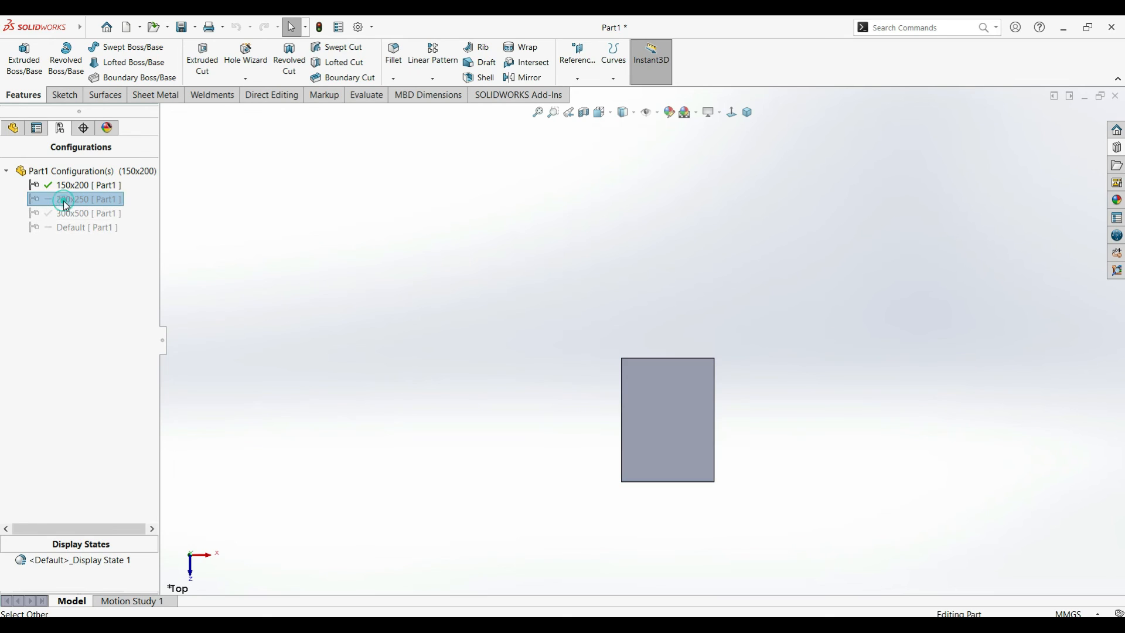
double_click(64, 201)
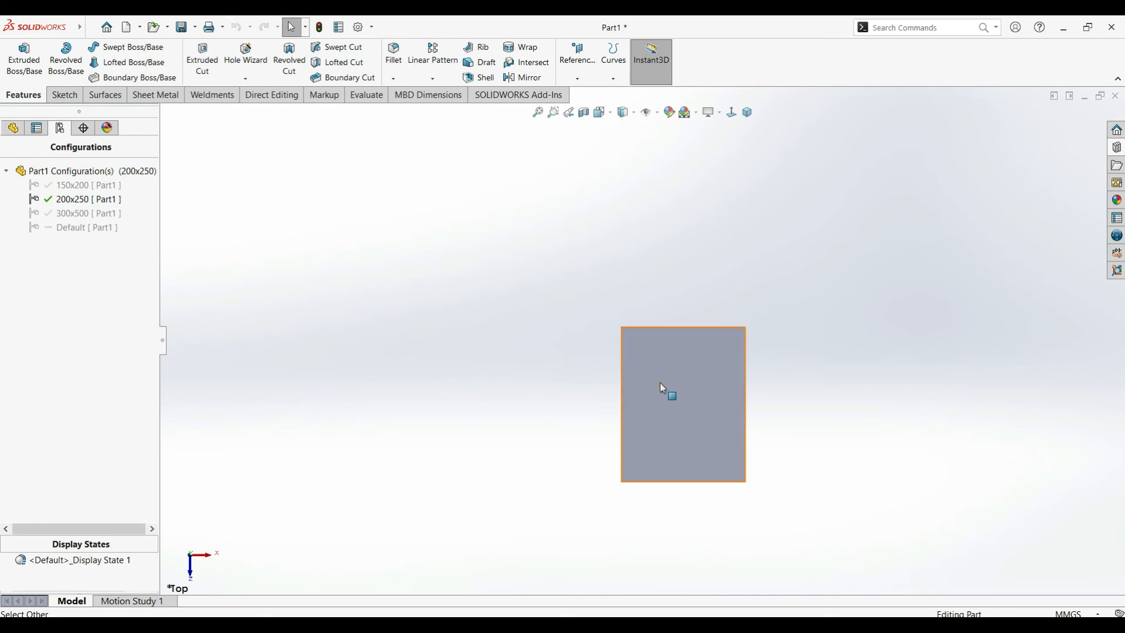
click(660, 382)
click(308, 305)
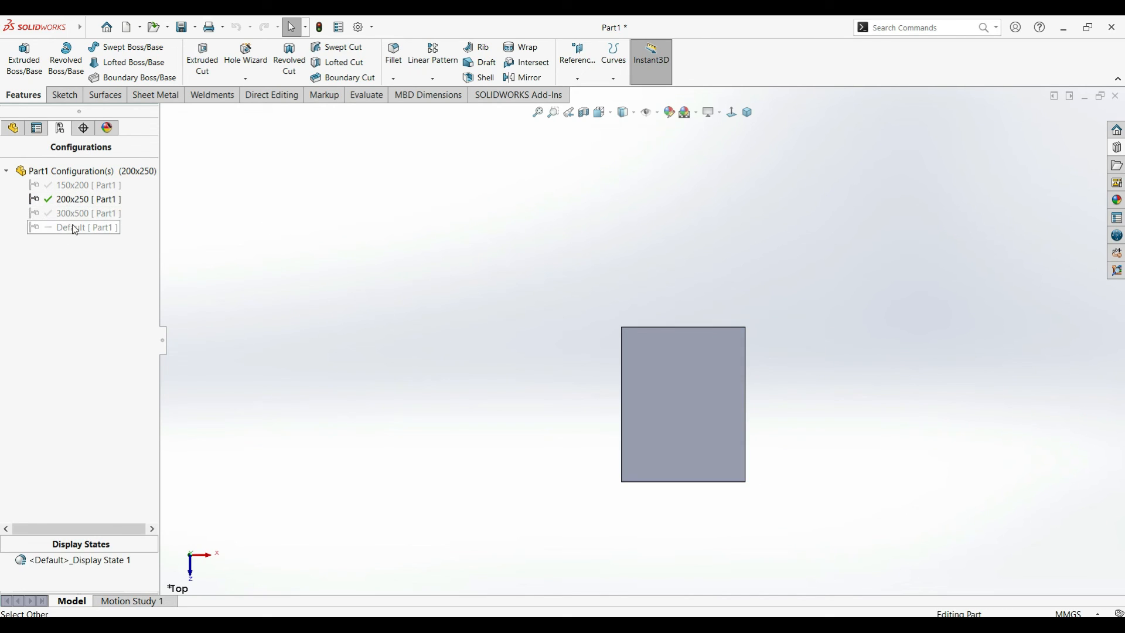
Step: Activate the Default configuration and return to 300x500, checking the plate's dimensions in both
double_click(74, 228)
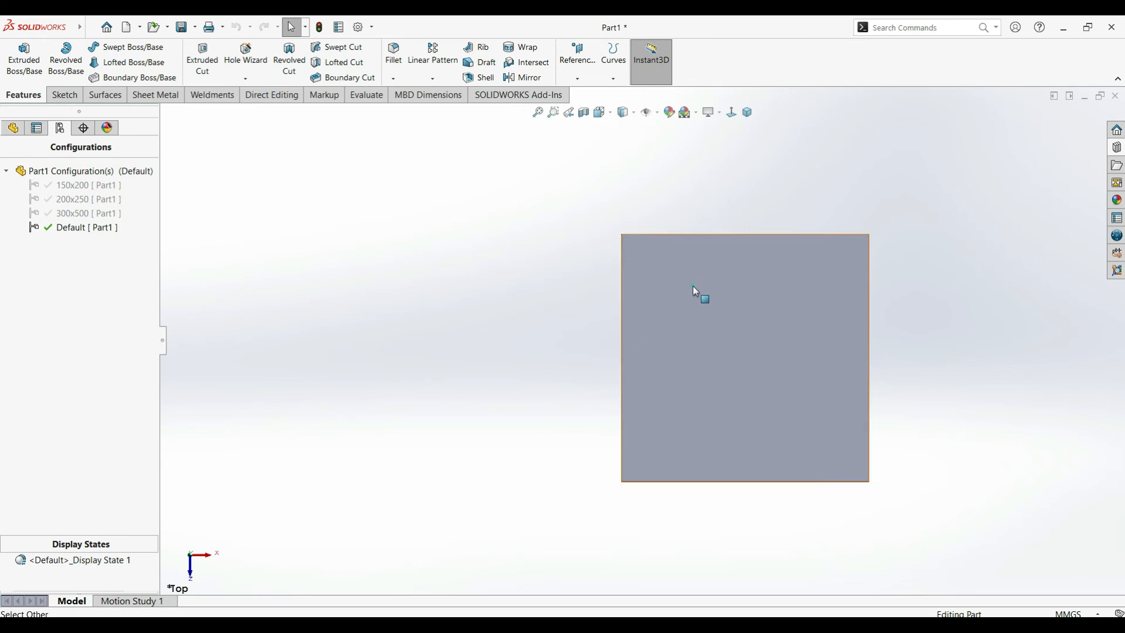
click(692, 286)
click(300, 246)
double_click(88, 213)
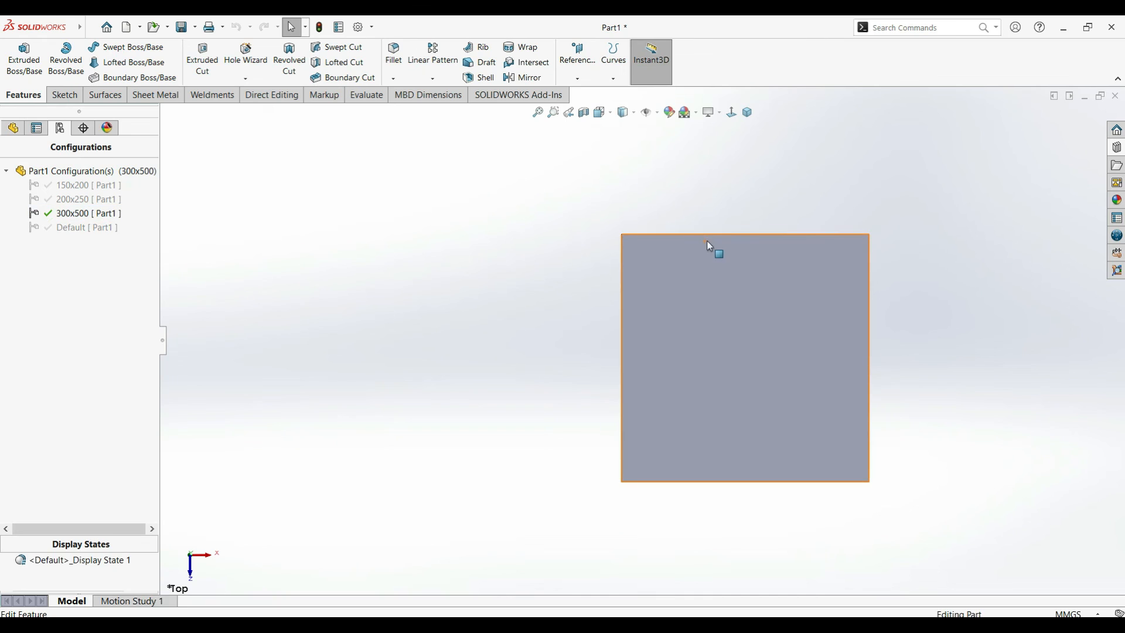
click(718, 251)
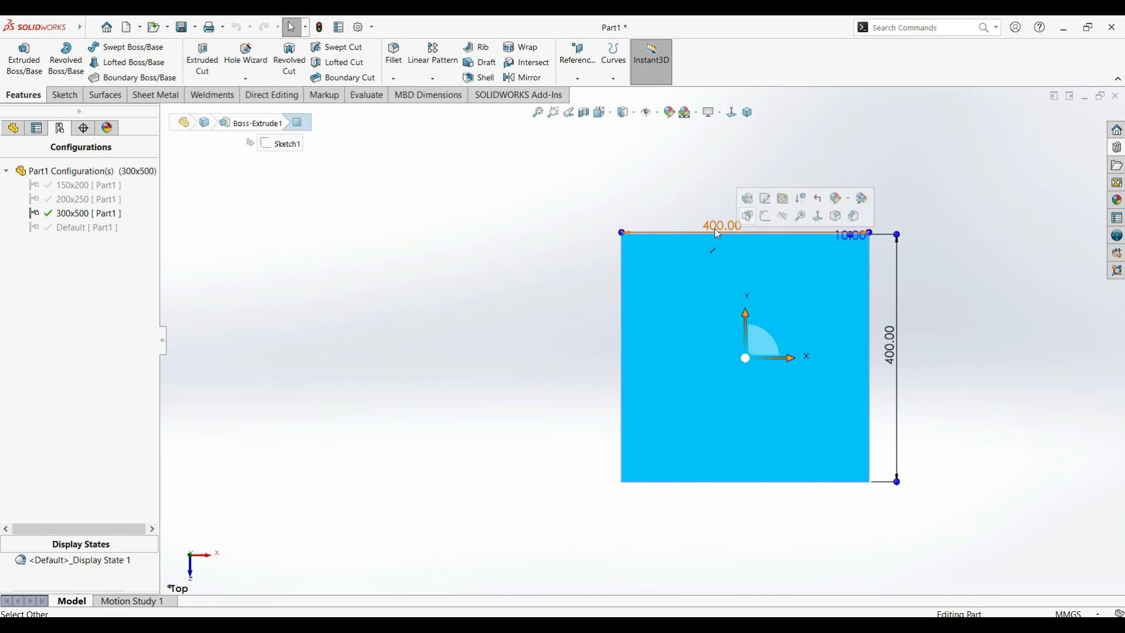
click(620, 183)
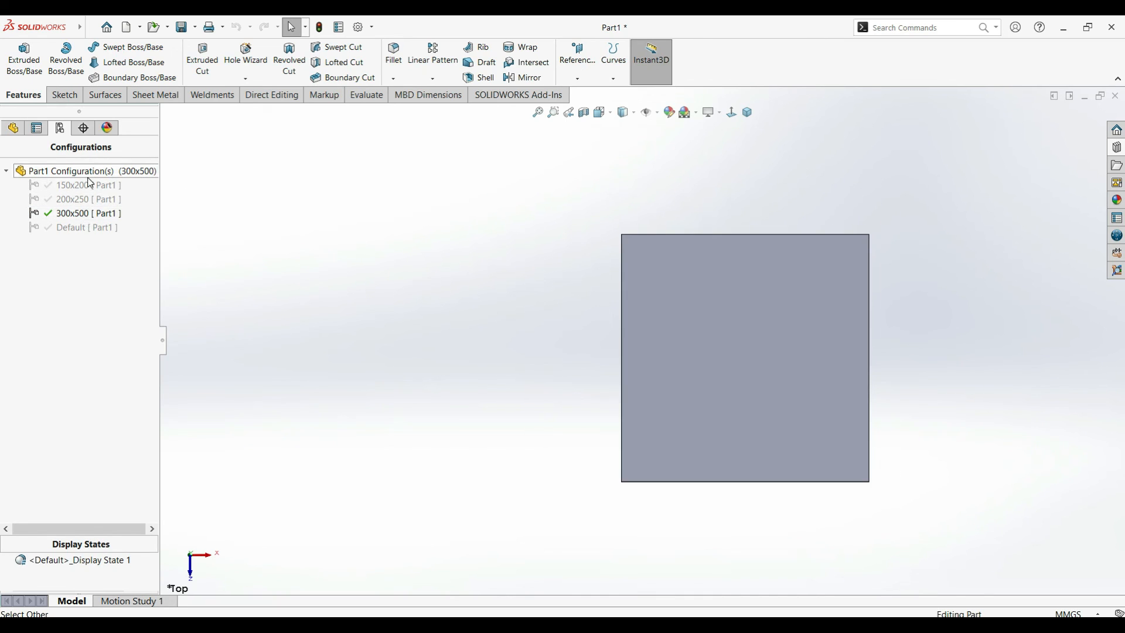